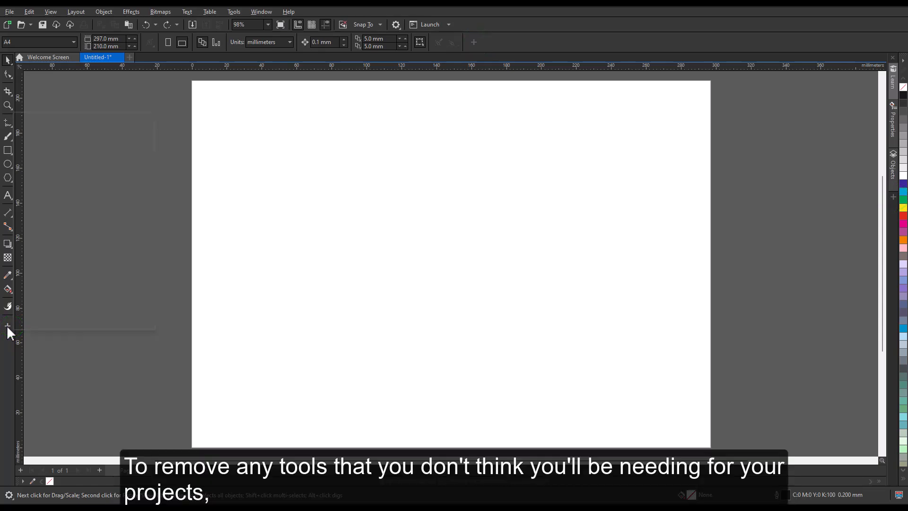
Step: Hide the Connector Tools group, including Connector and Anchor Editing, from the Toolbox
click(8, 327)
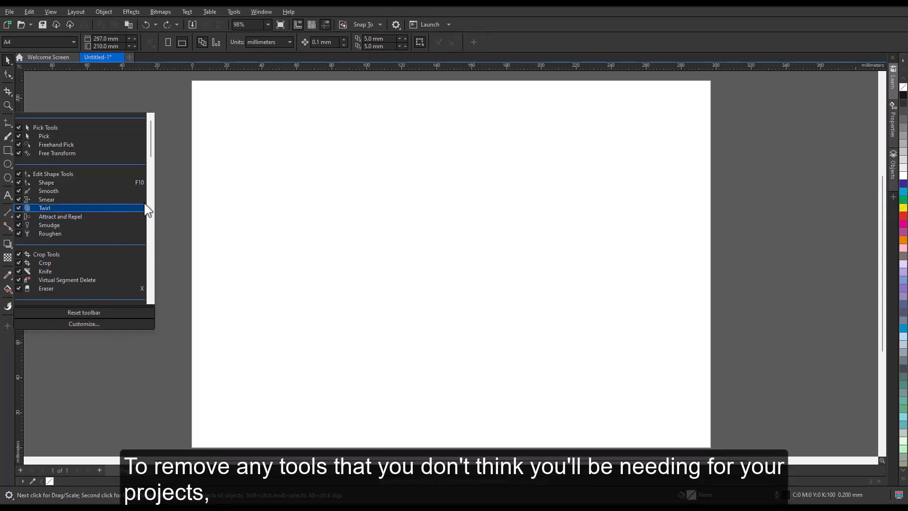
drag(151, 134, 151, 279)
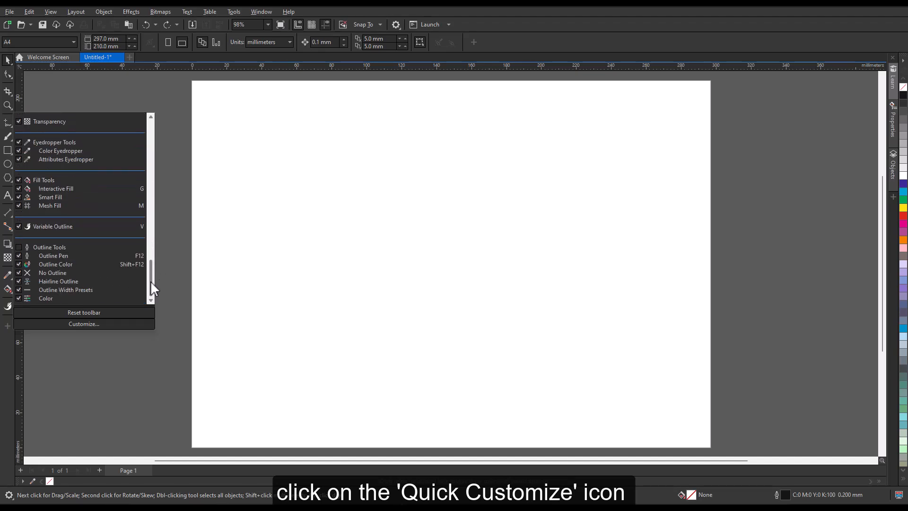
scroll(46, 202, up, 6)
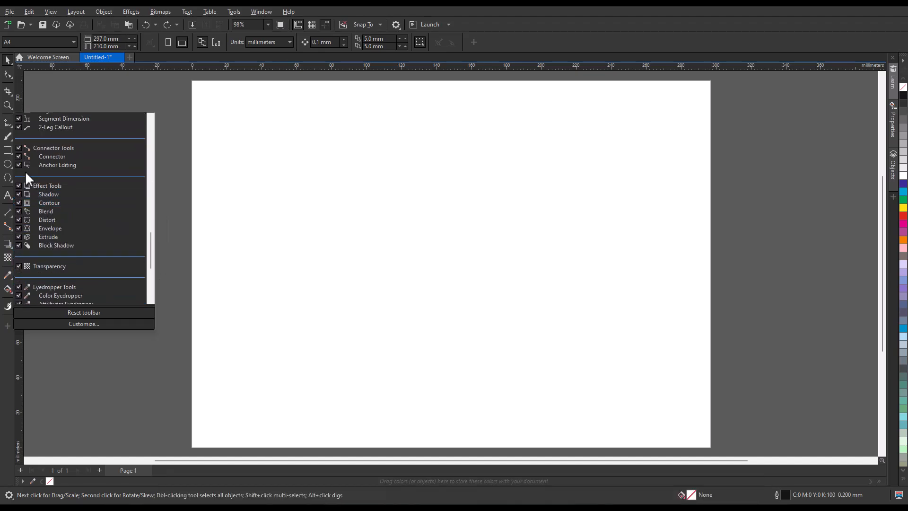
click(19, 148)
scroll(75, 163, up, 2)
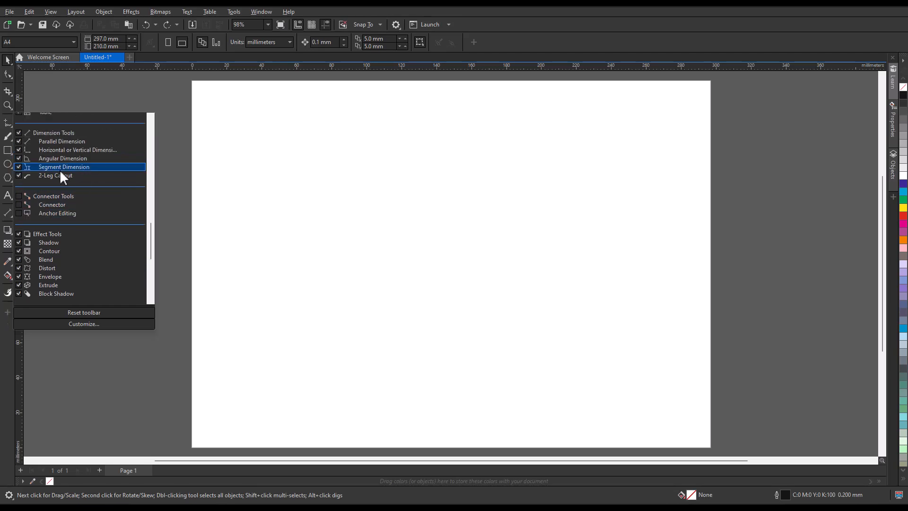
Step: Hide the Dimension Tools group from the Toolbox, including the parallel, horizontal or vertical, angular, segment and 2-leg callout tools
click(19, 132)
click(19, 141)
click(19, 149)
click(19, 158)
click(19, 167)
click(19, 175)
Step: Hide the Impact tool from the Shape Tools group of the Toolbox and close the tool list
scroll(76, 182, up, 3)
scroll(78, 187, up, 1)
click(18, 186)
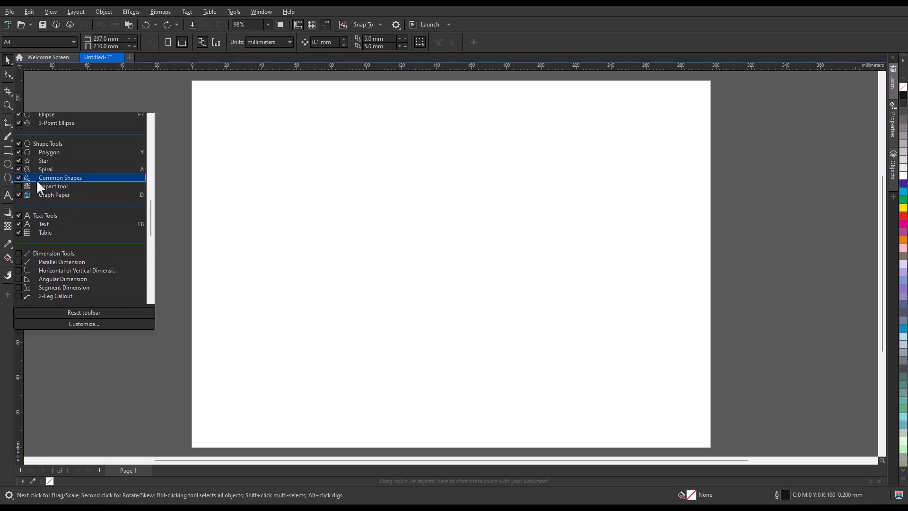
scroll(106, 172, up, 2)
click(183, 159)
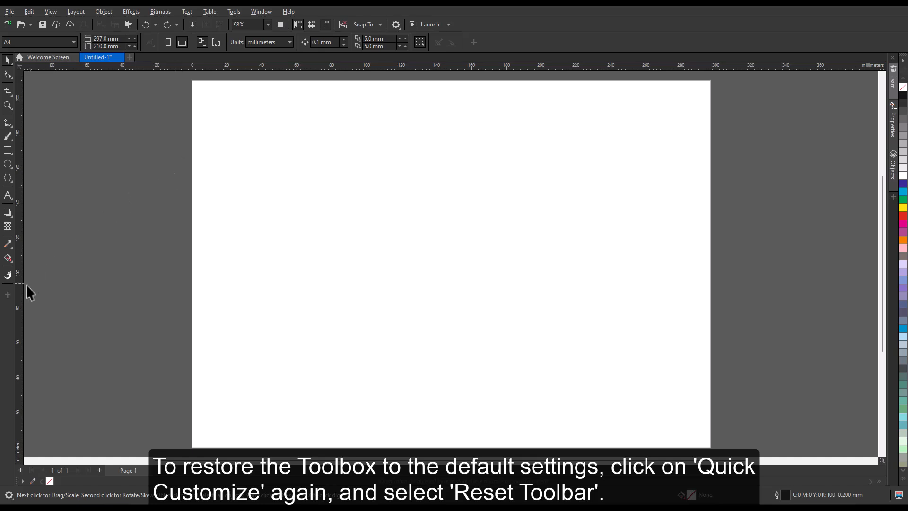
Step: Reset the Toolbox to its default application settings
click(7, 295)
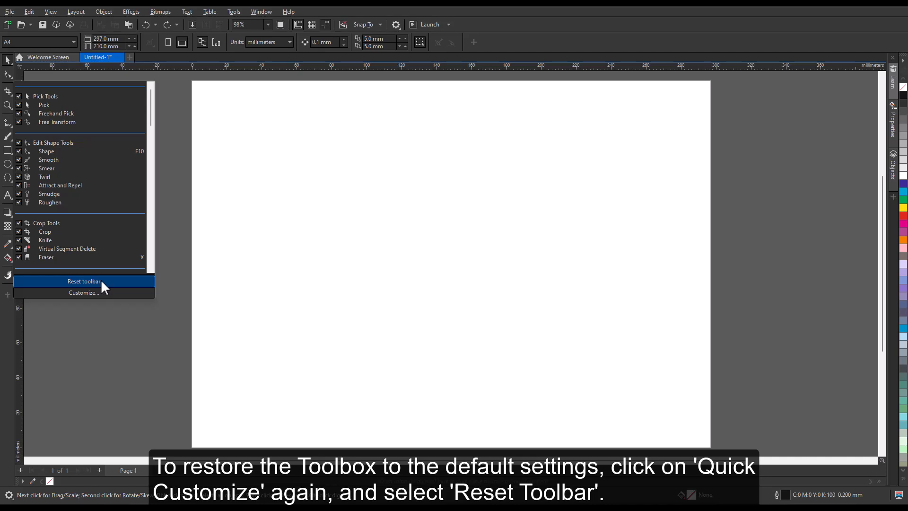
click(101, 281)
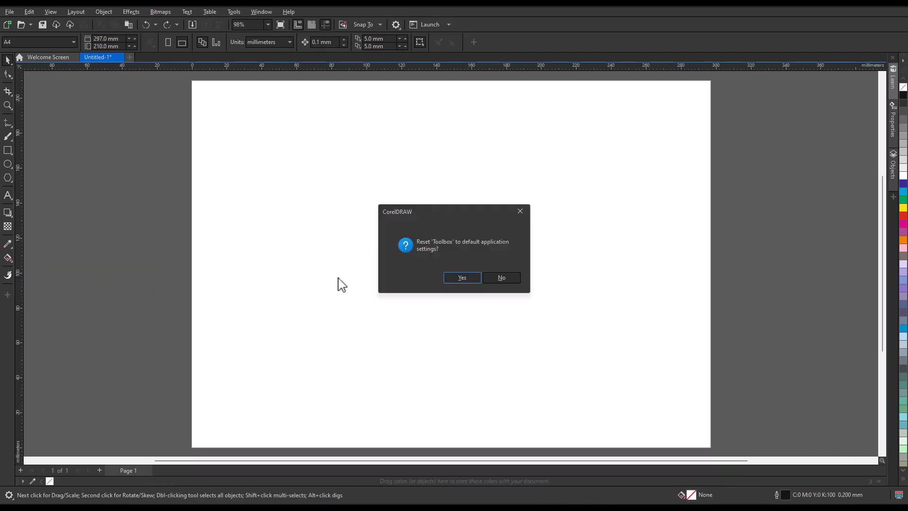
click(456, 277)
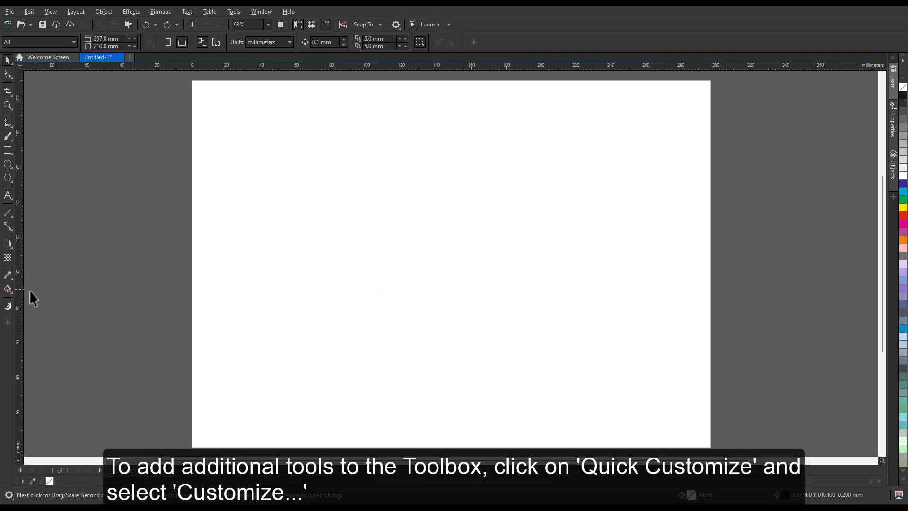
Step: Customize the Toolbox by adding the Collect For Output command from the File commands at its end
click(7, 322)
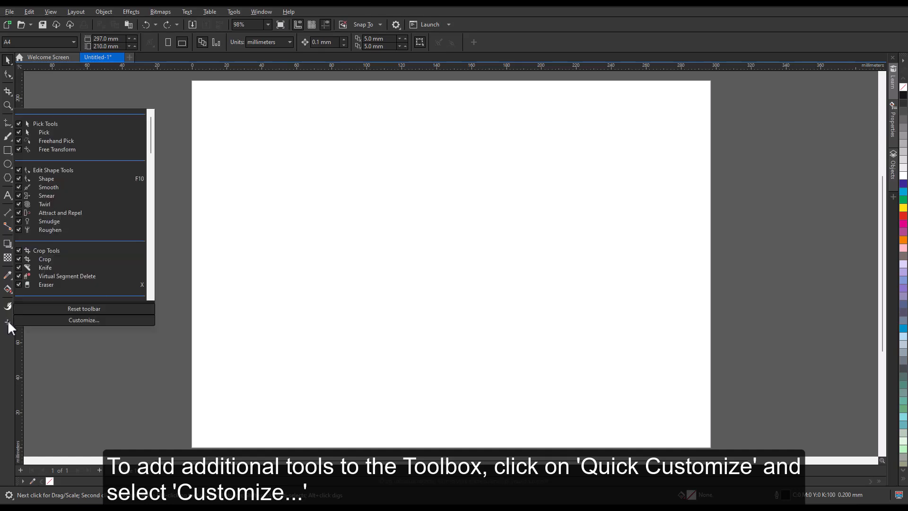
click(85, 319)
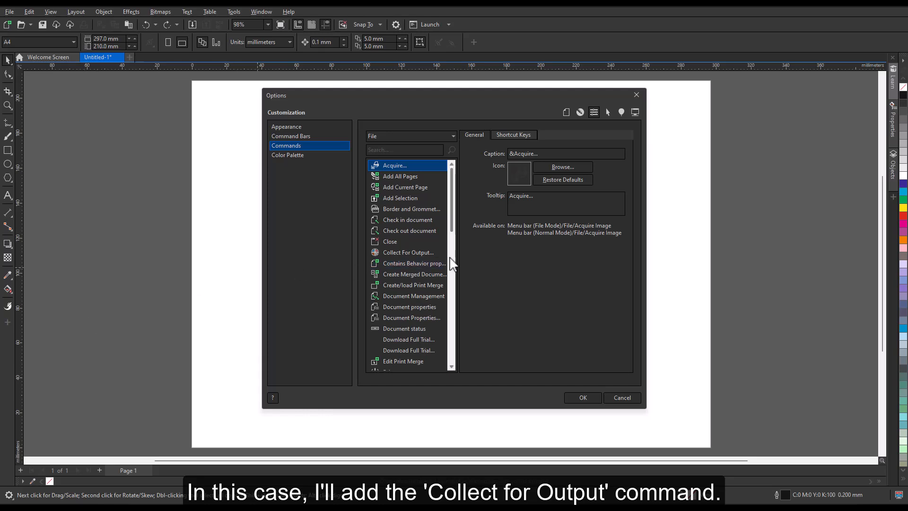
click(417, 255)
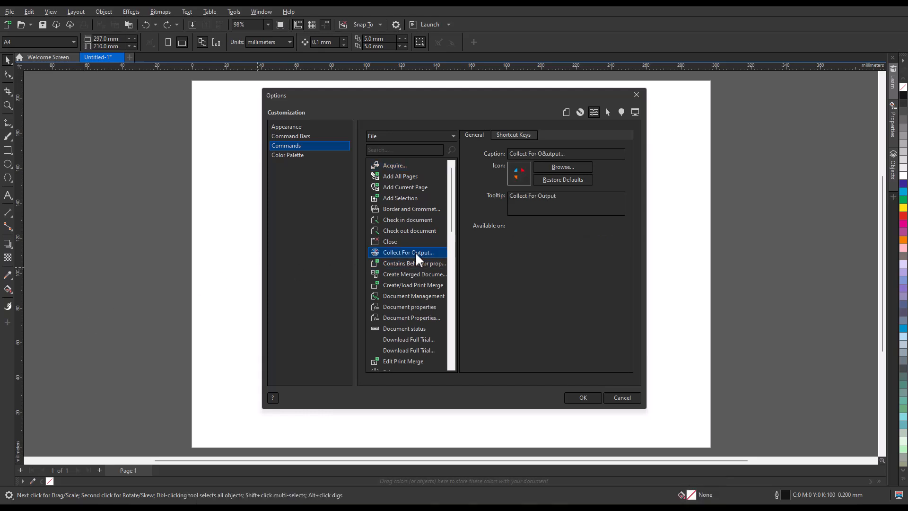
drag(416, 255, 13, 323)
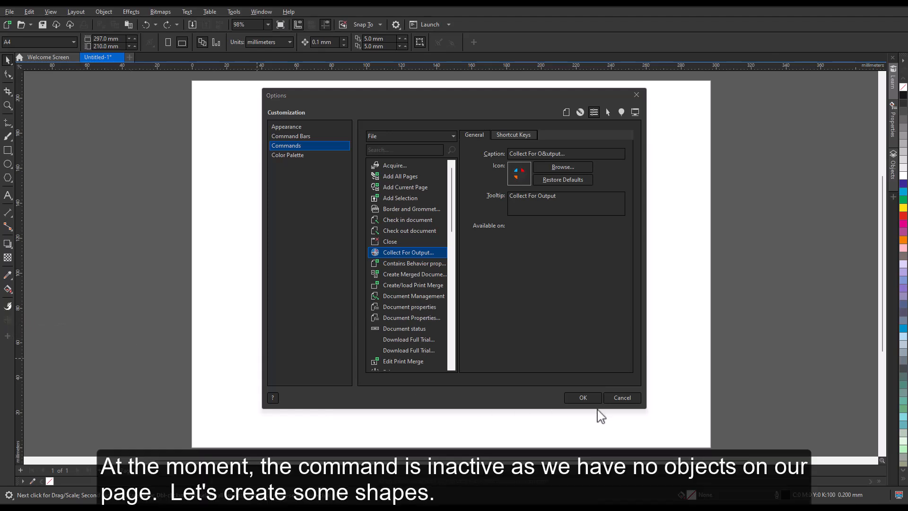
click(583, 397)
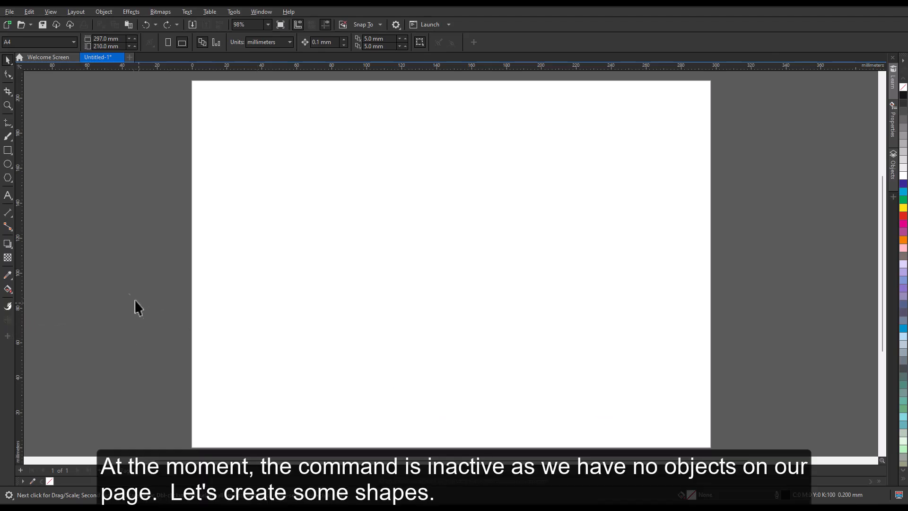
Step: Draw two separate rectangles on the page, the second one below and slightly right of the first
click(8, 151)
drag(240, 154, 375, 265)
mouse_move(274, 291)
mouse_down()
mouse_move(316, 308)
mouse_move(420, 395)
mouse_up()
Step: Move the Collect For Output command from the Toolbox to the end of the standard toolbar
click(8, 320)
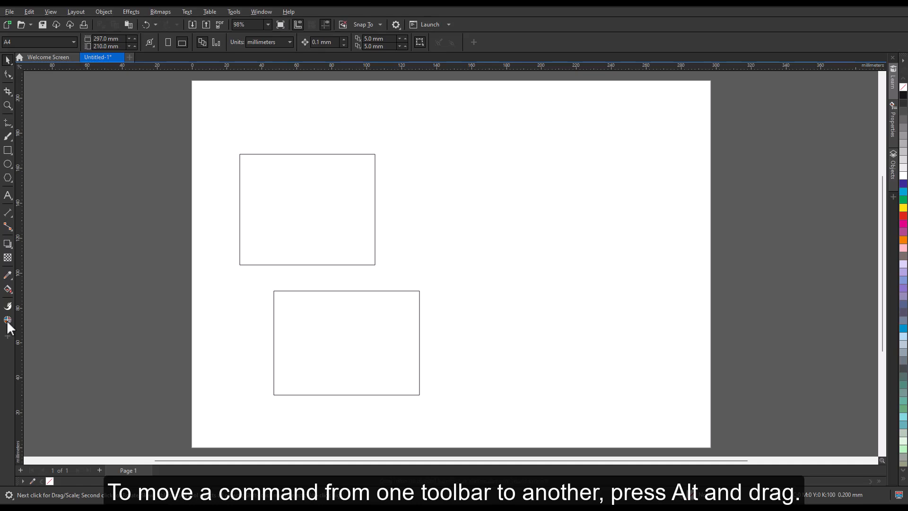
mouse_move(8, 321)
mouse_down()
mouse_move(47, 322)
mouse_move(254, 154)
mouse_move(470, 49)
mouse_move(523, 40)
mouse_move(492, 28)
mouse_up()
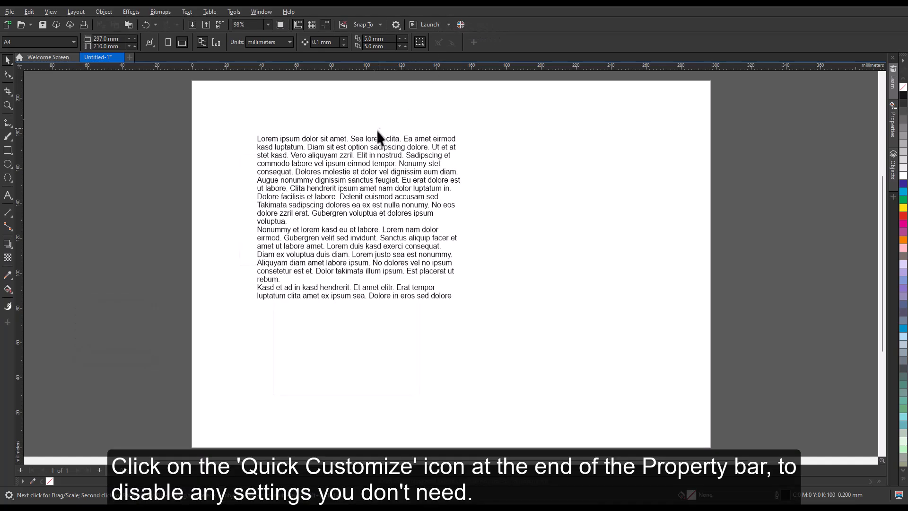
Step: Select the paragraph text and examine which property bar items can be shown, hidden, reset or customized
click(361, 157)
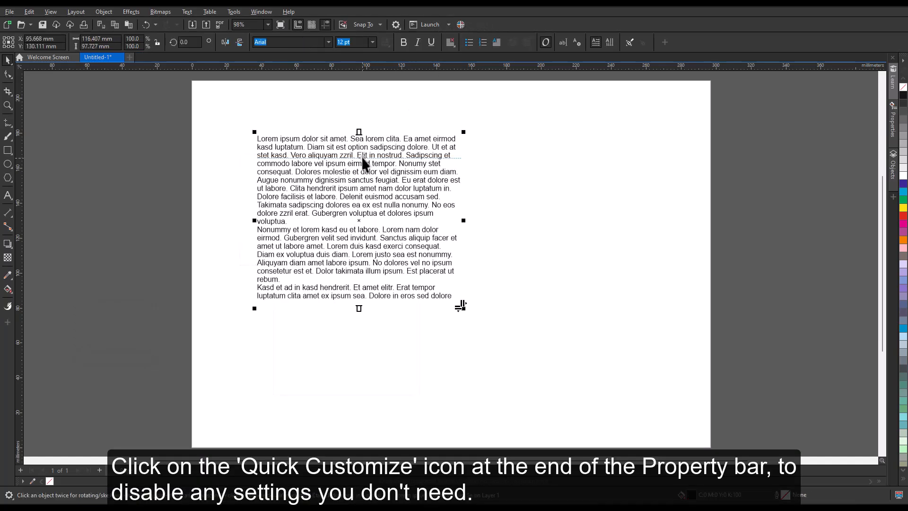
click(665, 42)
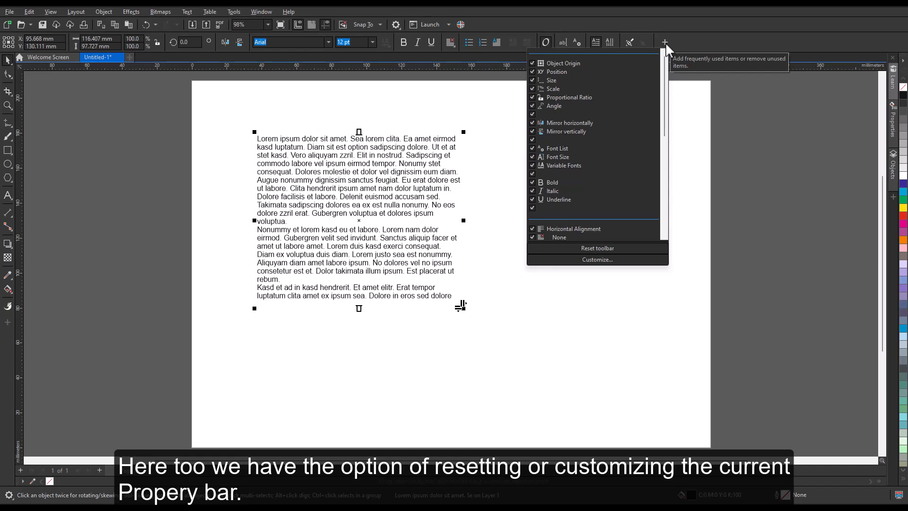
mouse_move(665, 58)
mouse_down()
mouse_move(674, 166)
mouse_move(667, 59)
mouse_up()
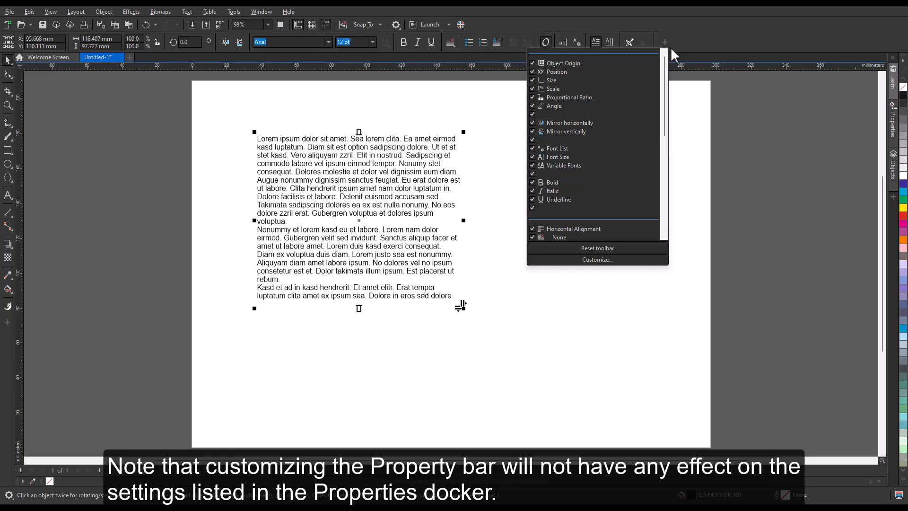
click(682, 43)
click(750, 103)
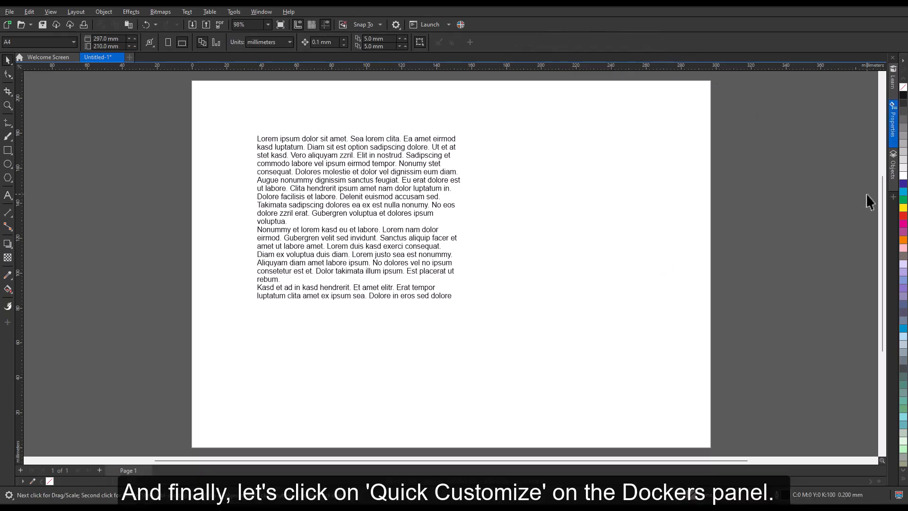
Step: Examine the list of dockers that can be enabled and where else dockers can be opened
click(893, 198)
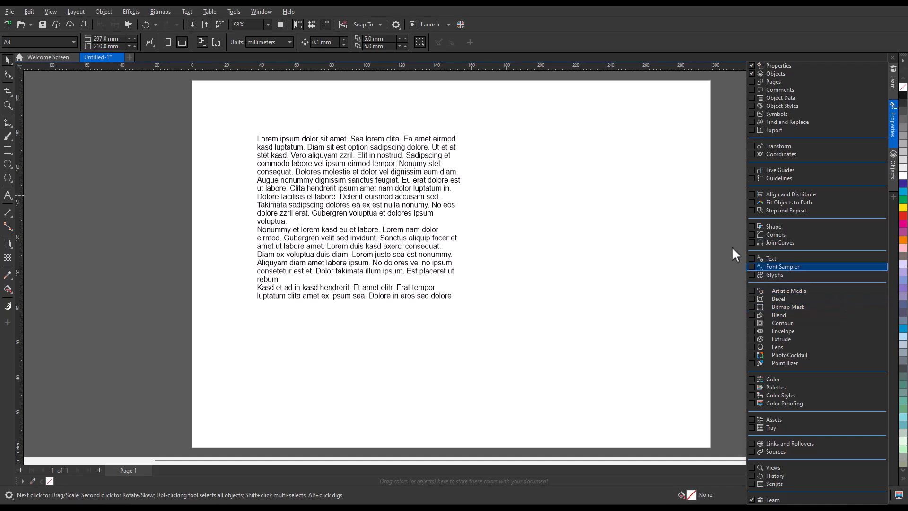
click(268, 13)
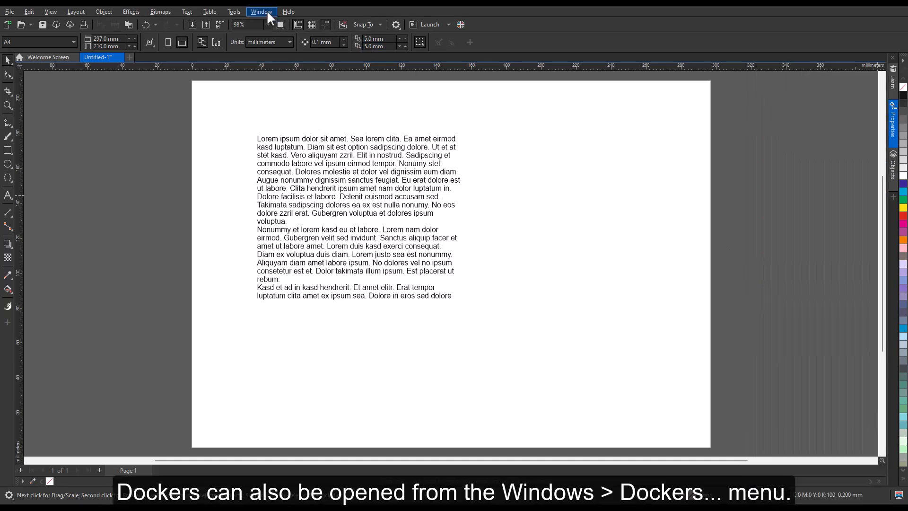
click(268, 12)
mouse_move(296, 133)
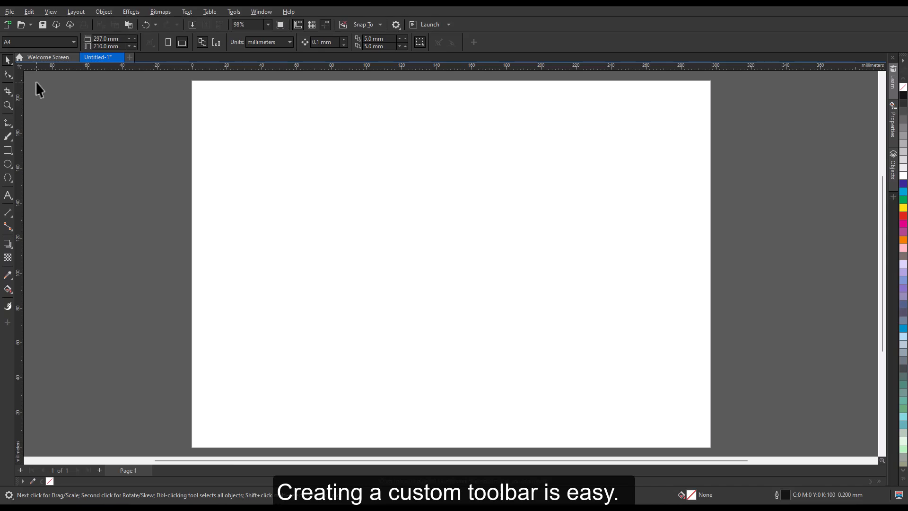
Step: Create a floating custom toolbar over the page with copies of the Pick tool, the Shape tool and the Save command
click(11, 64)
drag(135, 94, 153, 105)
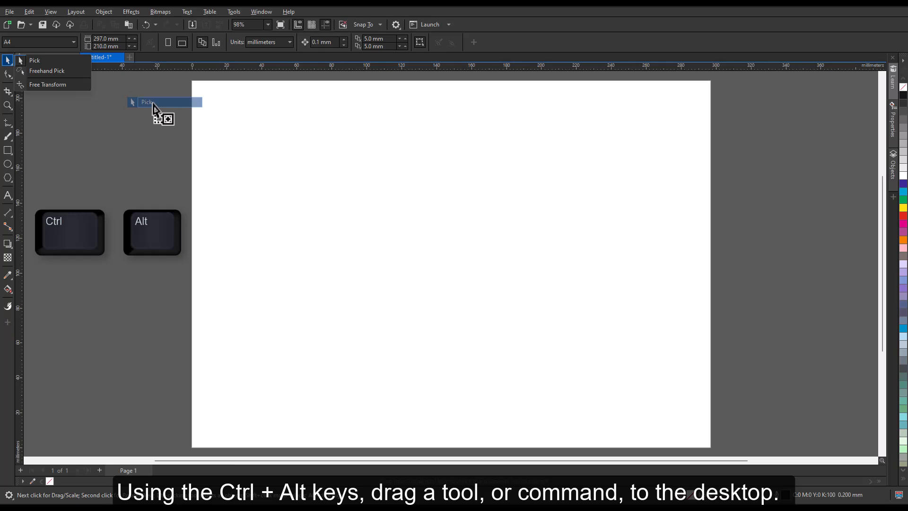
drag(154, 105, 224, 107)
click(11, 76)
drag(29, 74, 231, 115)
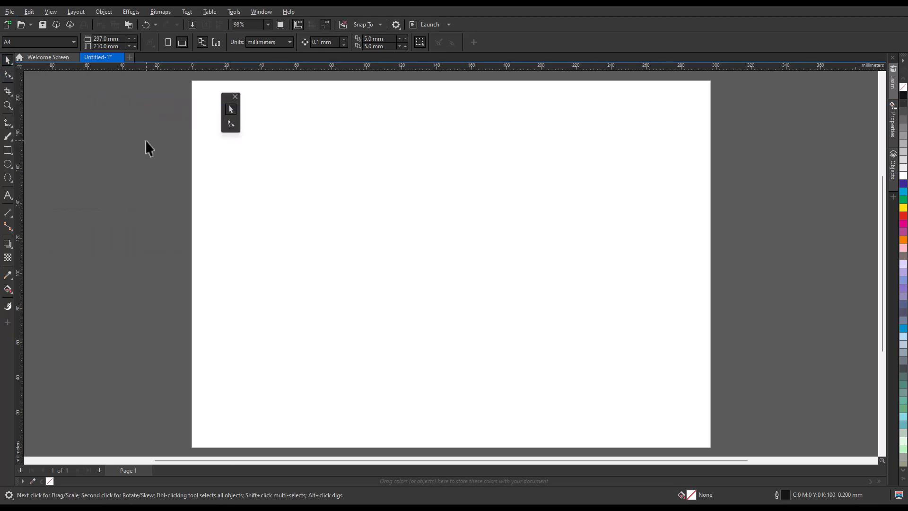
drag(42, 23, 242, 114)
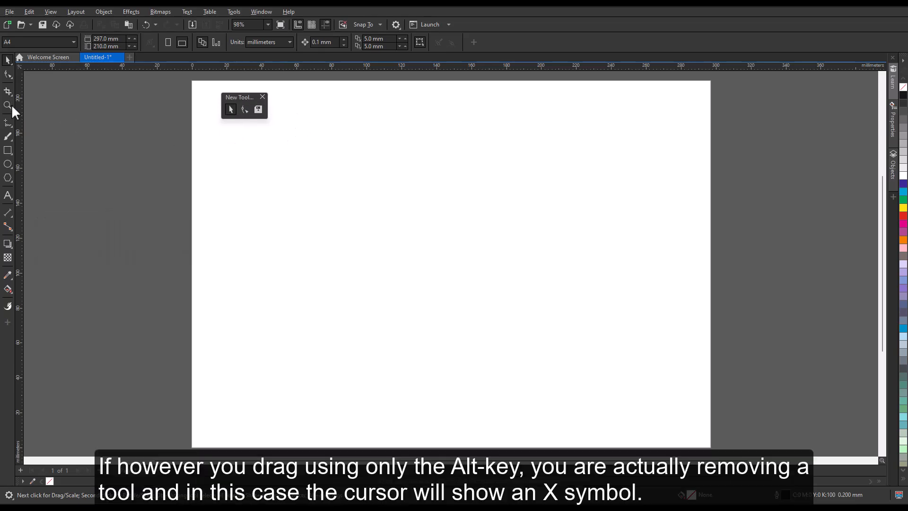
Step: Remove the Crop tool from the Toolbox
drag(8, 91, 212, 137)
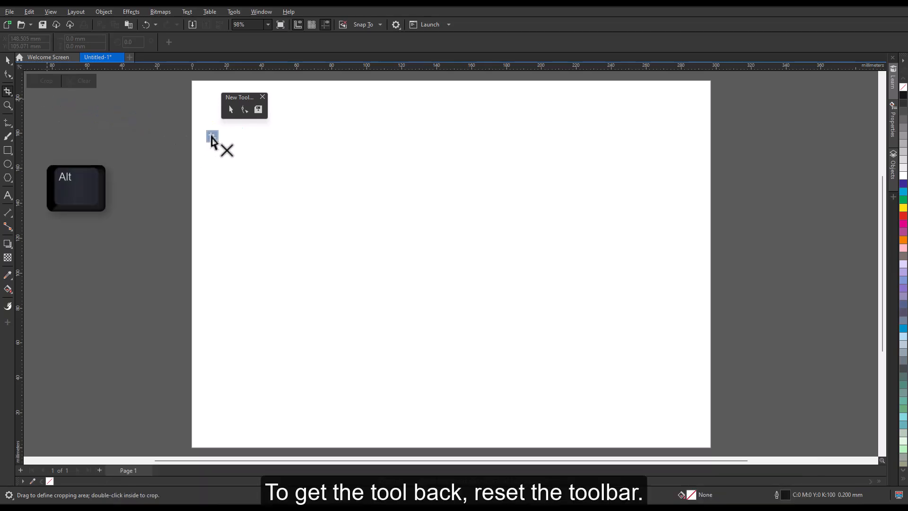
drag(212, 137, 211, 137)
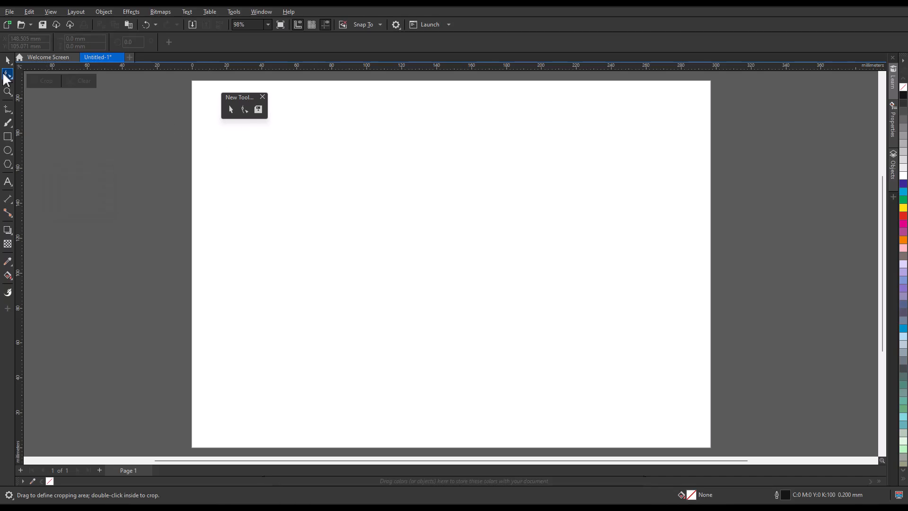
Step: Restore the removed Crop tool by resetting the Toolbox to its default settings
right_click(7, 314)
click(81, 300)
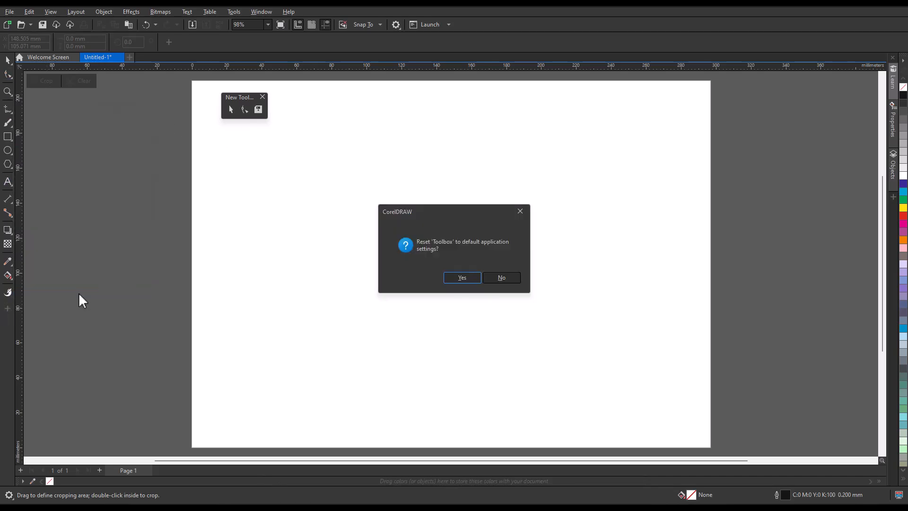
click(475, 279)
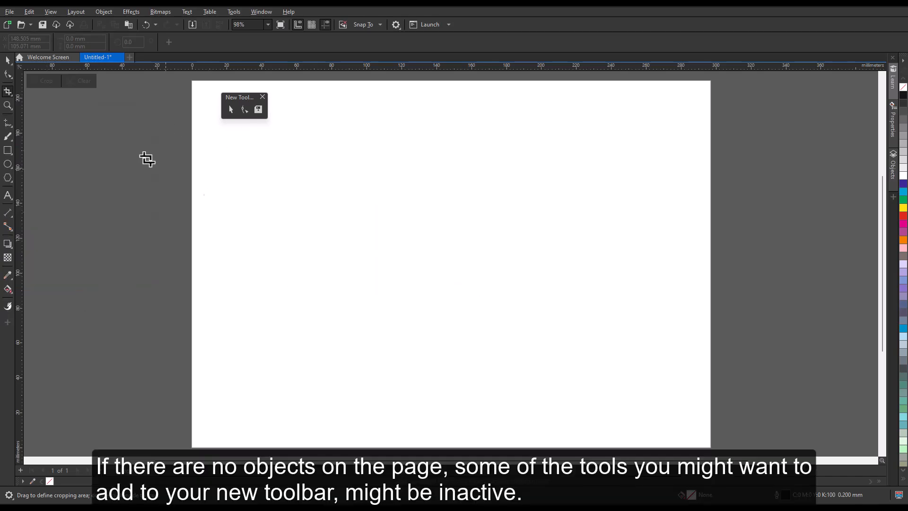
Step: Draw a rectangle about 68 × 60 mm on the page and copy a Shaping command from the Object commands to the custom toolbar
click(7, 151)
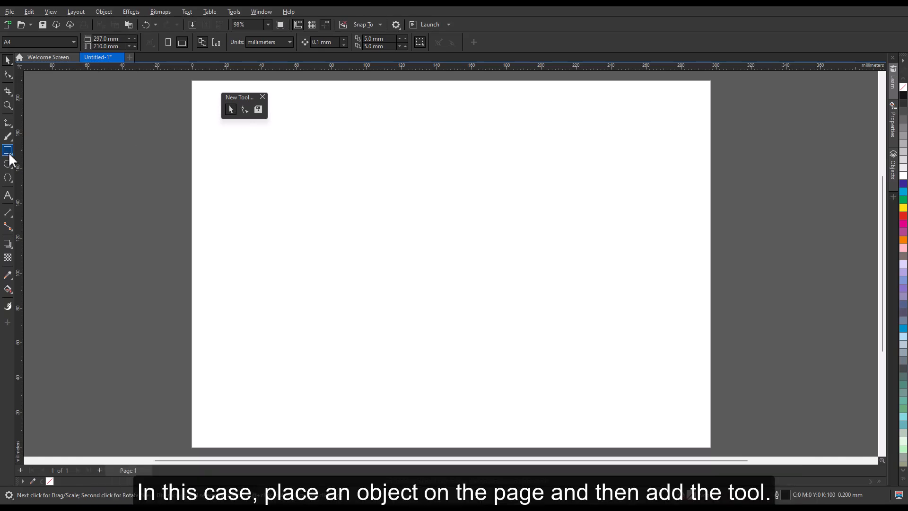
drag(303, 161, 423, 266)
click(104, 12)
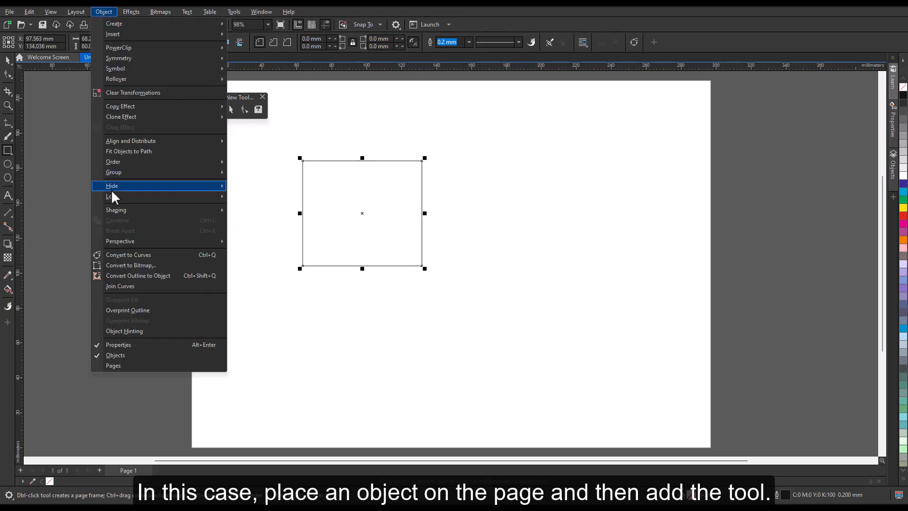
mouse_move(106, 209)
drag(249, 273, 284, 118)
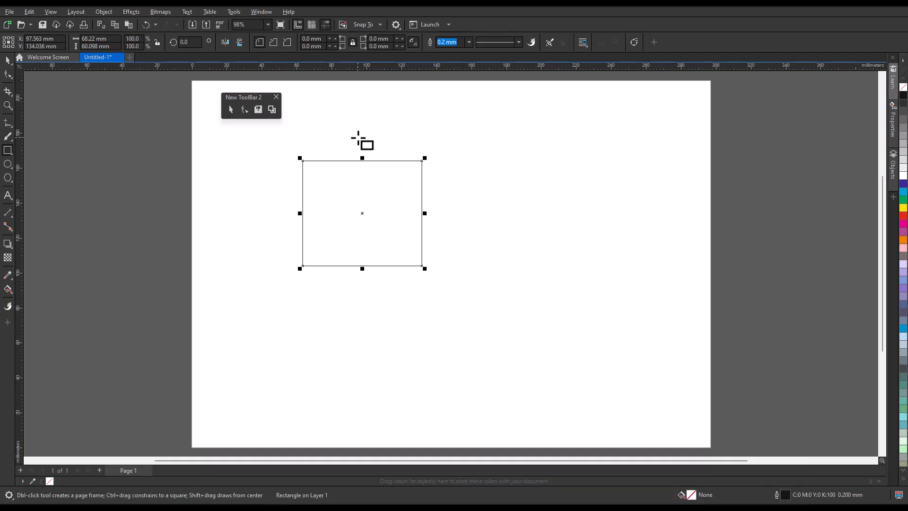
Step: Rename New ToolBar 2 to "My custom toolbar" and dock it at the end of the property bar
click(229, 10)
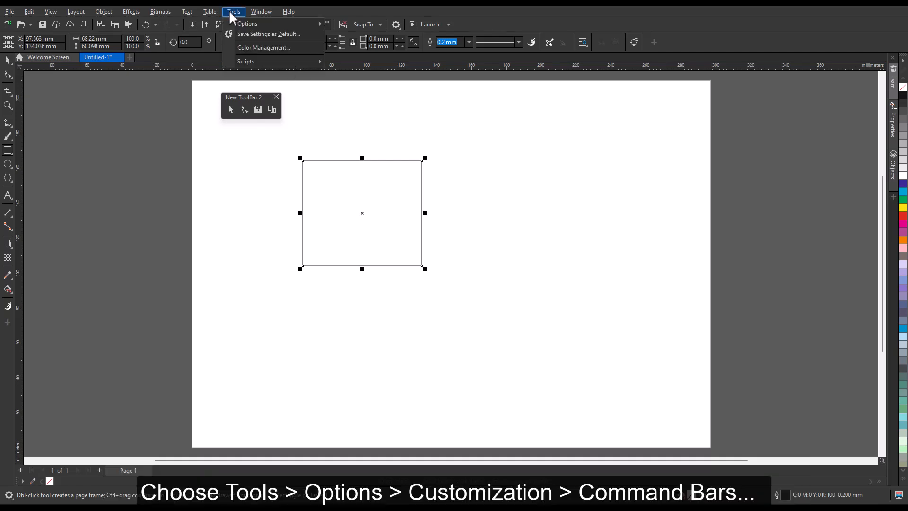
mouse_move(294, 23)
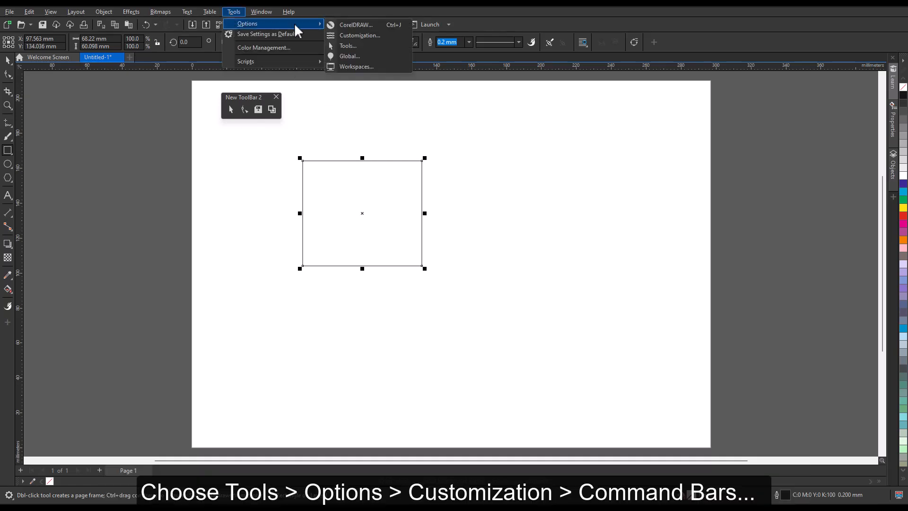
click(353, 34)
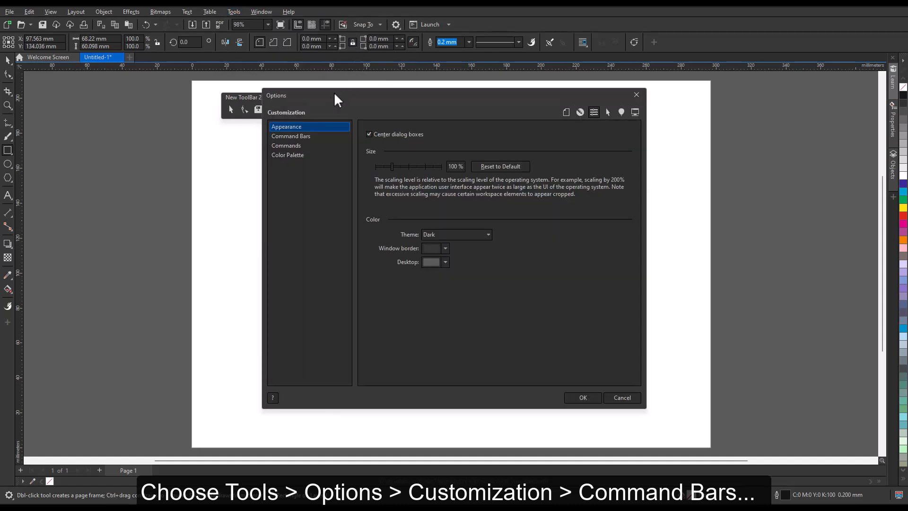
click(303, 135)
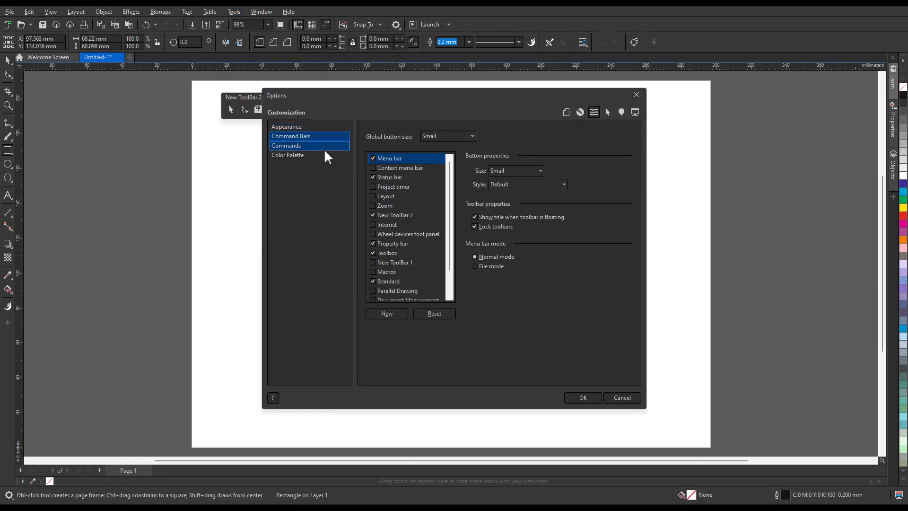
scroll(449, 227, down, 3)
click(397, 186)
click(397, 187)
text(My c)
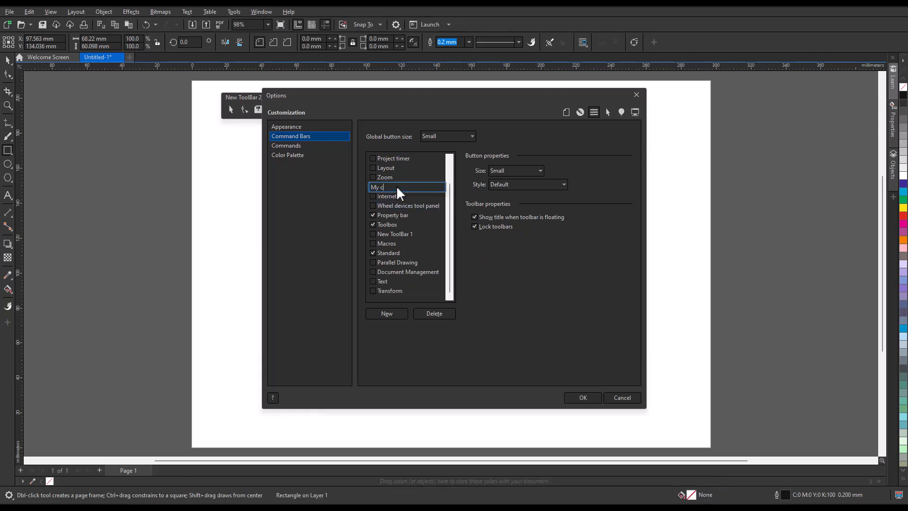
text(ustom toolbar)
key(Return)
click(583, 397)
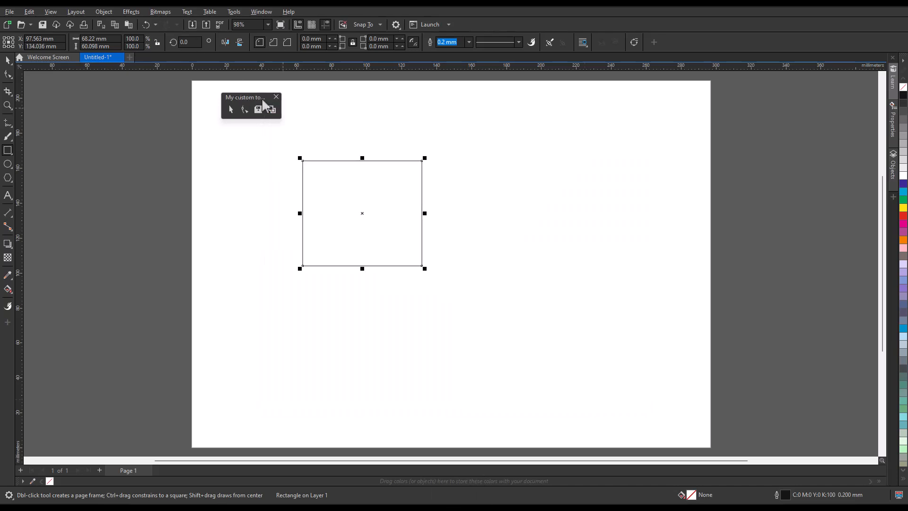
drag(260, 98, 710, 35)
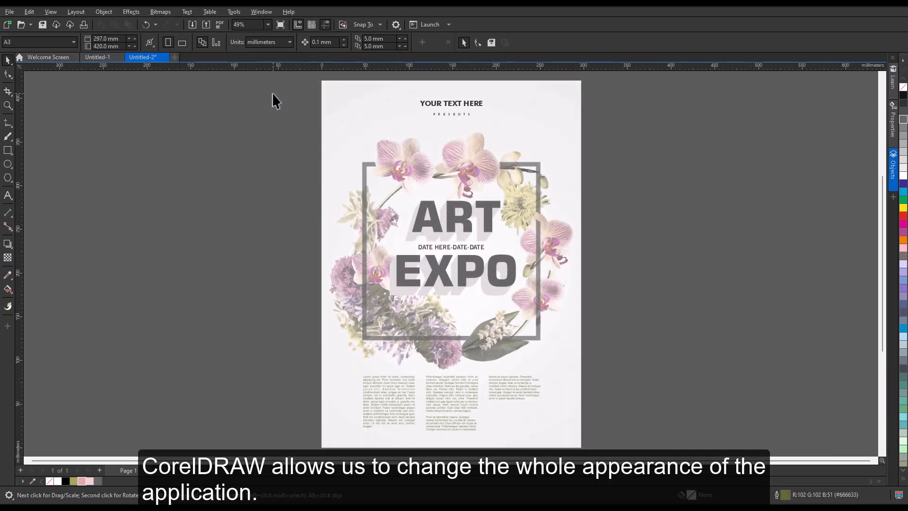
Step: Try the Medium interface theme in the Appearance customization settings and settle on the Black theme
click(234, 11)
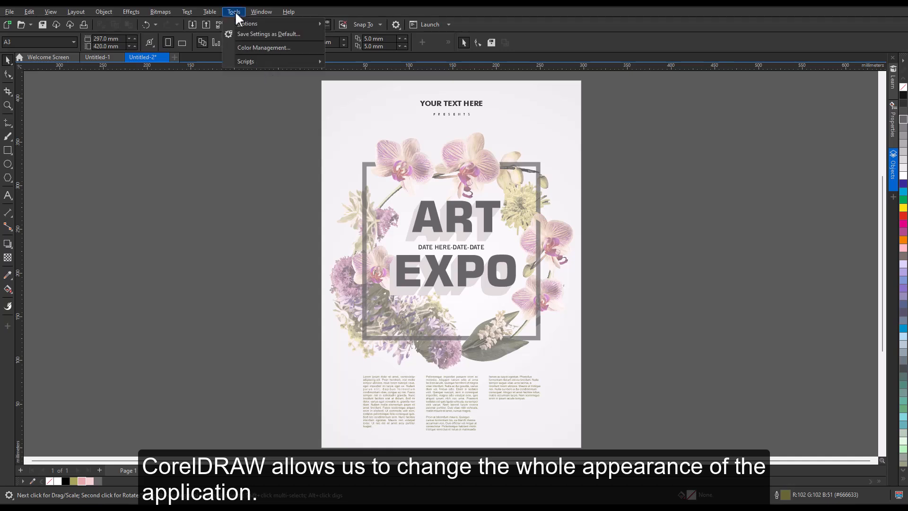
mouse_move(236, 21)
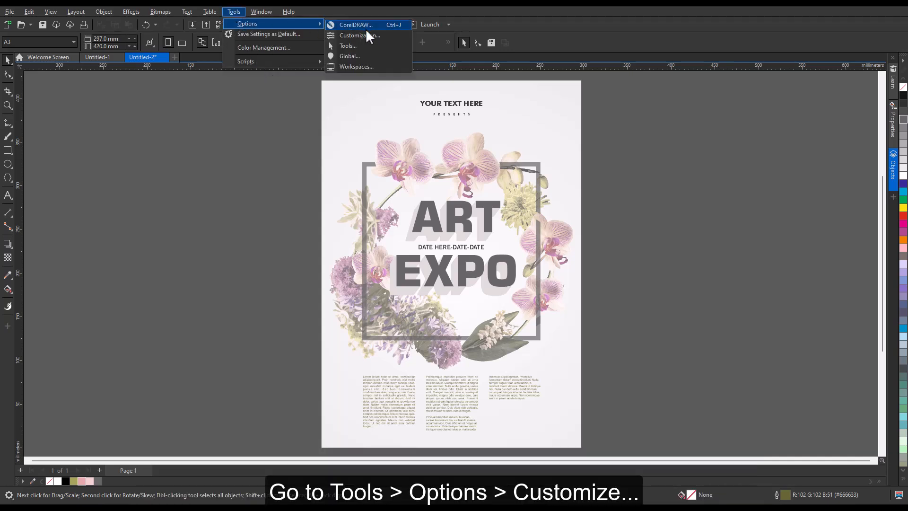
click(379, 35)
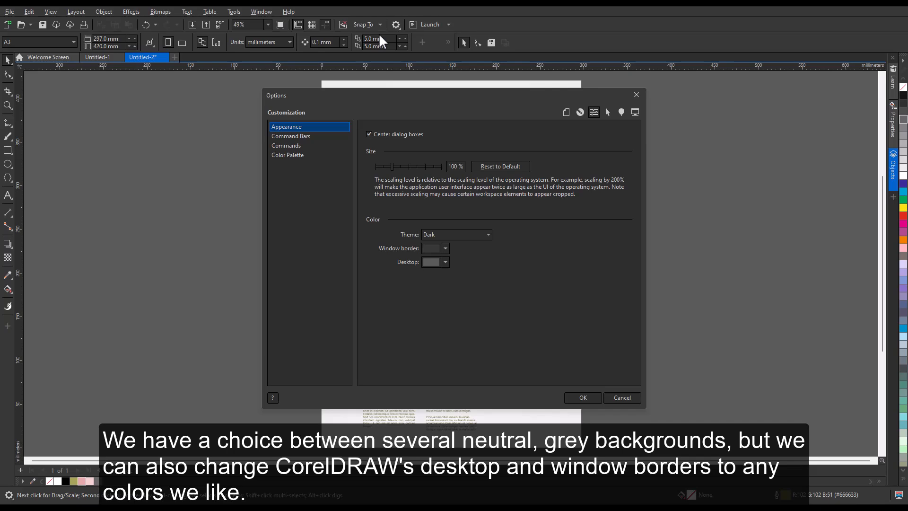
click(488, 234)
click(474, 250)
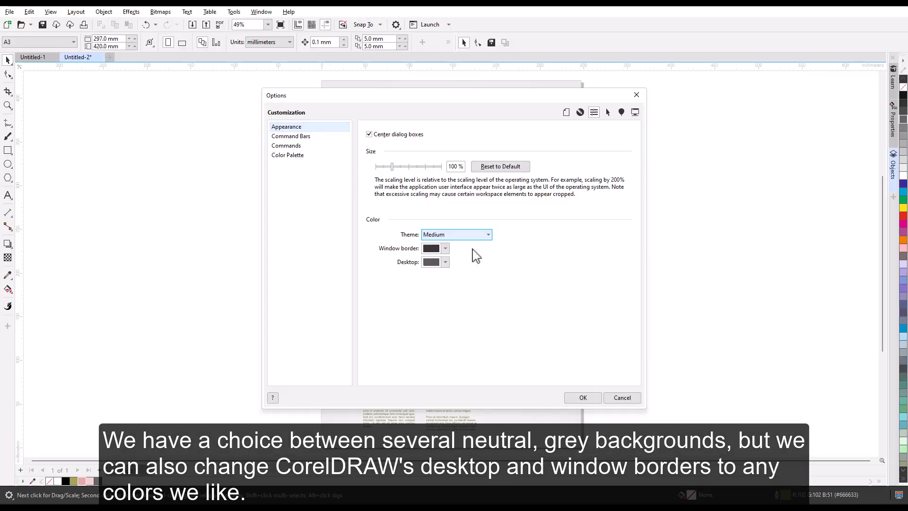
click(488, 235)
click(473, 263)
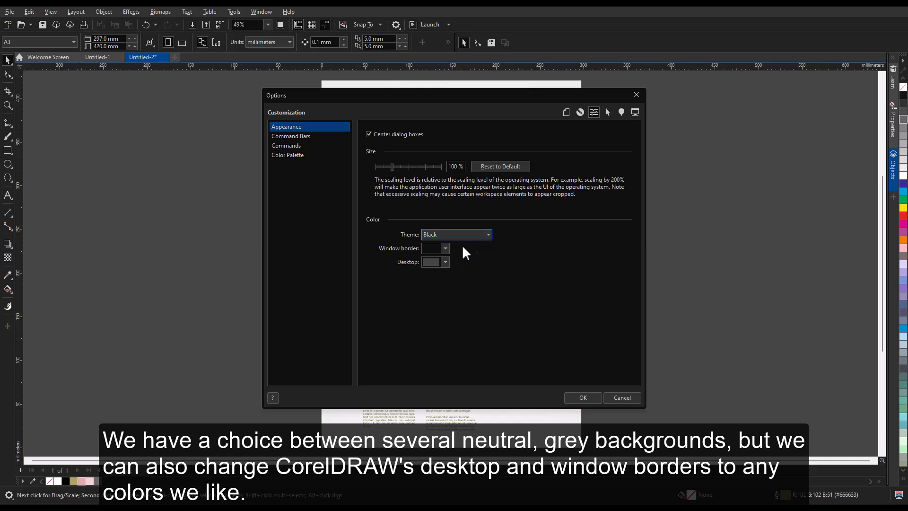
Step: Set the window border color to dark purple, #3D0A70
click(445, 249)
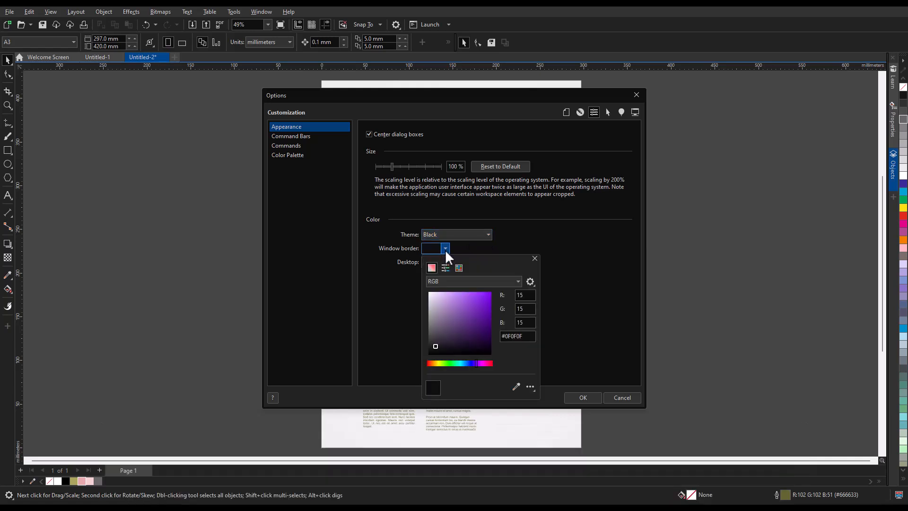
click(486, 327)
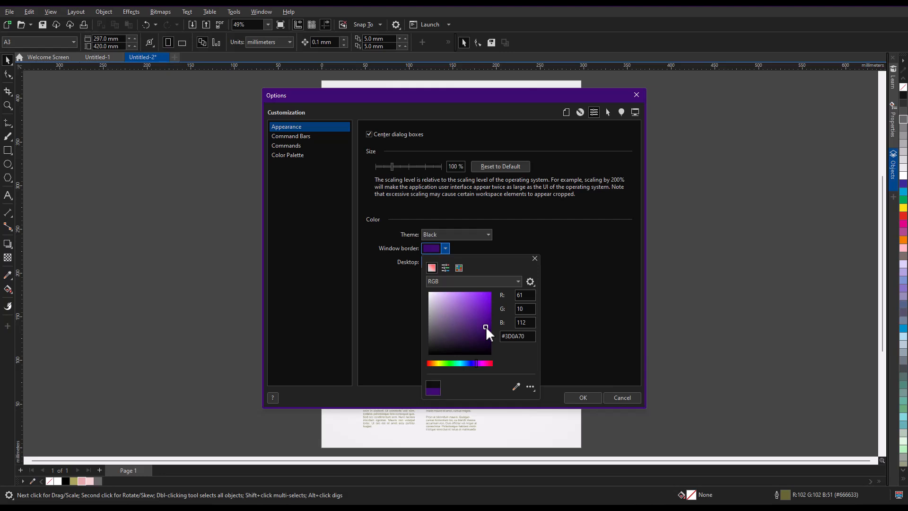
click(572, 376)
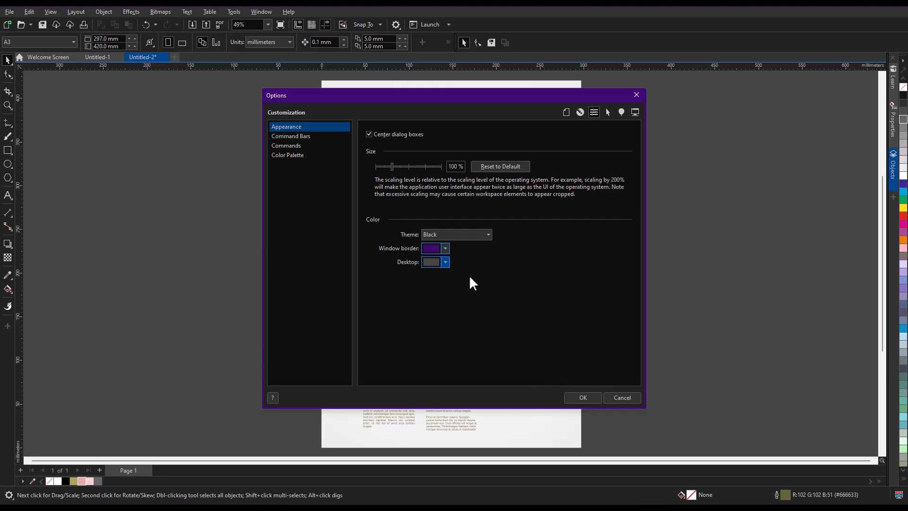
Step: Set the desktop color to the pale grey-green #AFB39F and apply the appearance settings
click(445, 262)
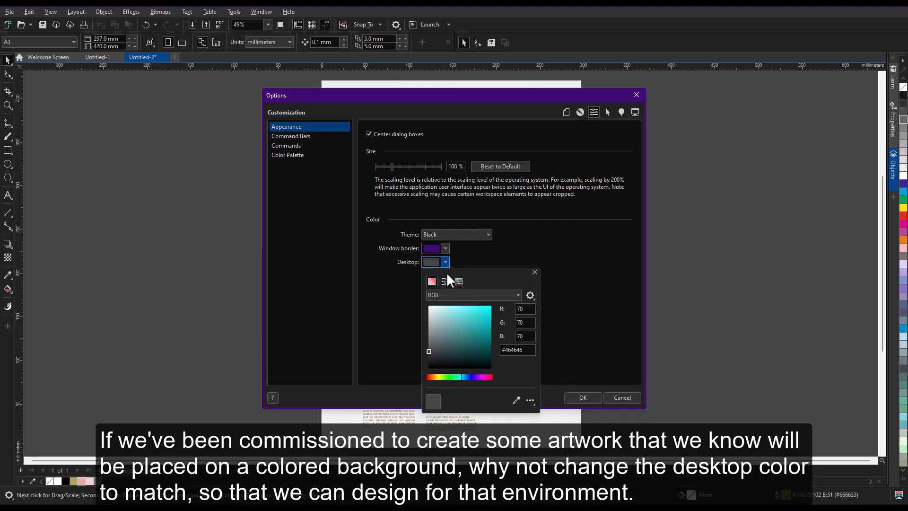
click(441, 377)
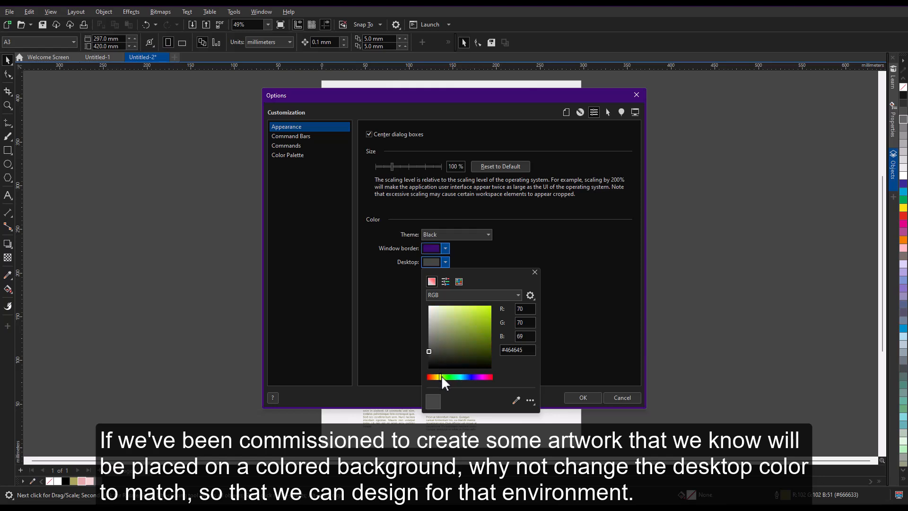
click(435, 324)
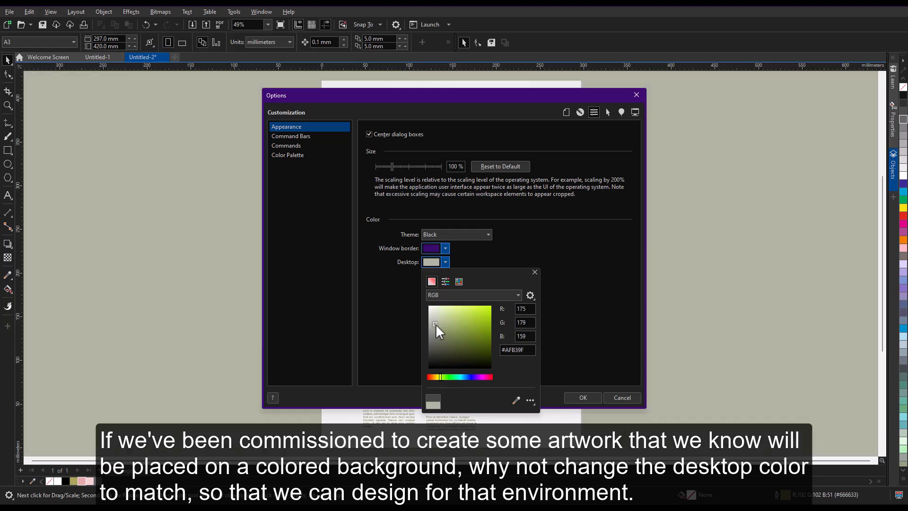
click(599, 332)
click(583, 397)
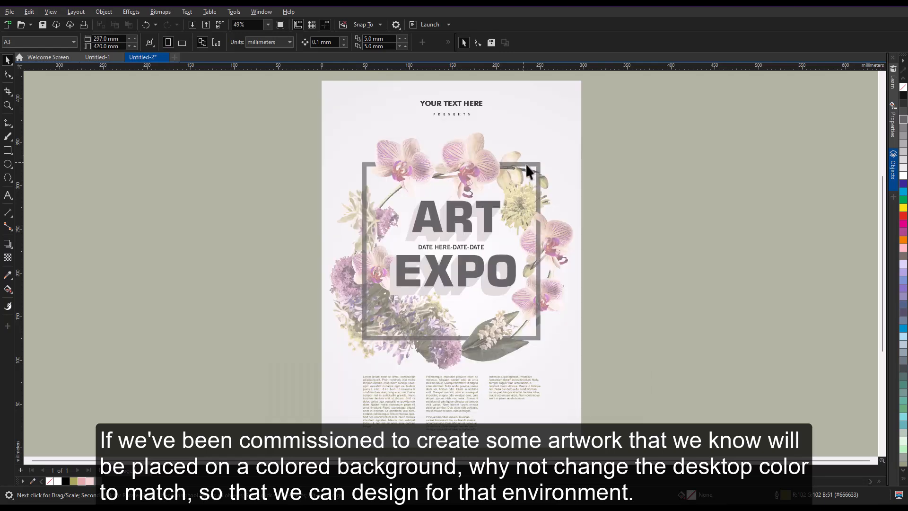
Step: Recolor the sides of the poster's square frame pink and the ART EXPO text olive with the document palette colors
click(519, 164)
click(81, 482)
click(365, 191)
click(82, 482)
click(534, 338)
click(82, 481)
click(538, 272)
click(82, 481)
click(486, 223)
click(73, 481)
click(205, 335)
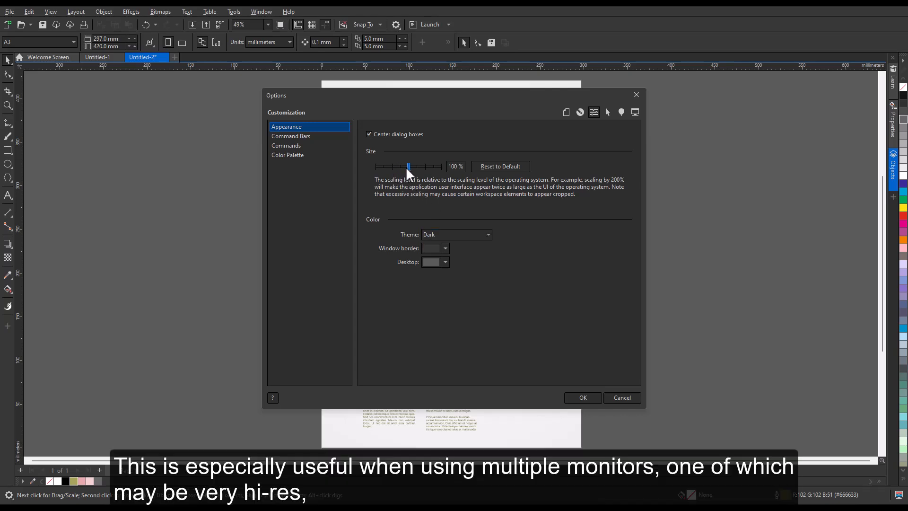
Step: Try enlarging the interface scaling, starting with 150%, and reset it to the default size
drag(406, 167, 406, 167)
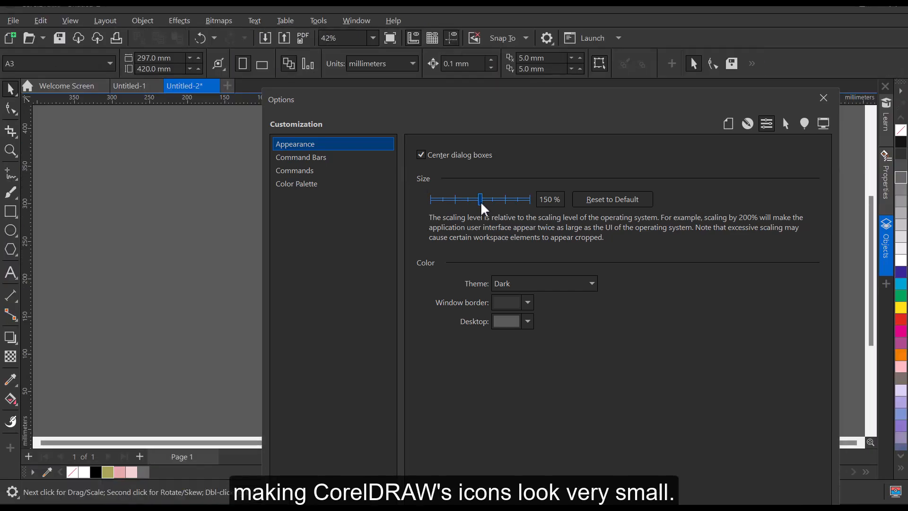
drag(482, 203, 502, 200)
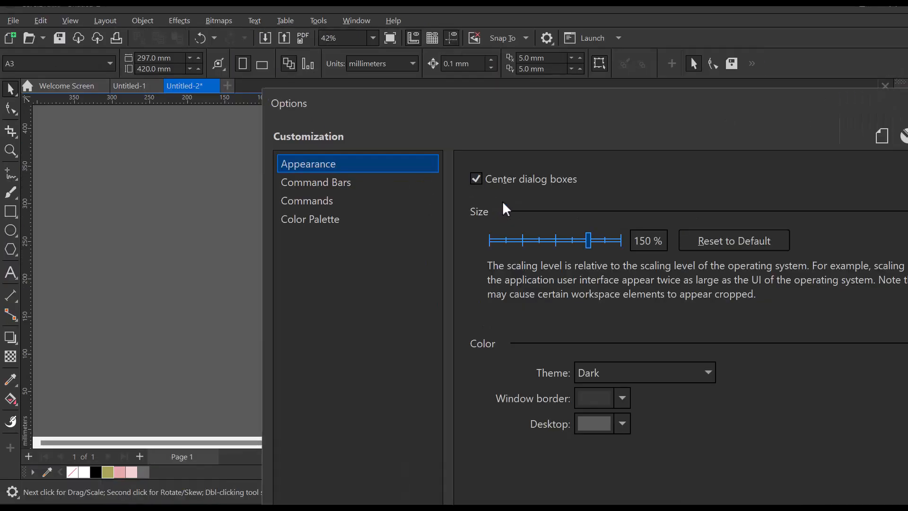
click(719, 240)
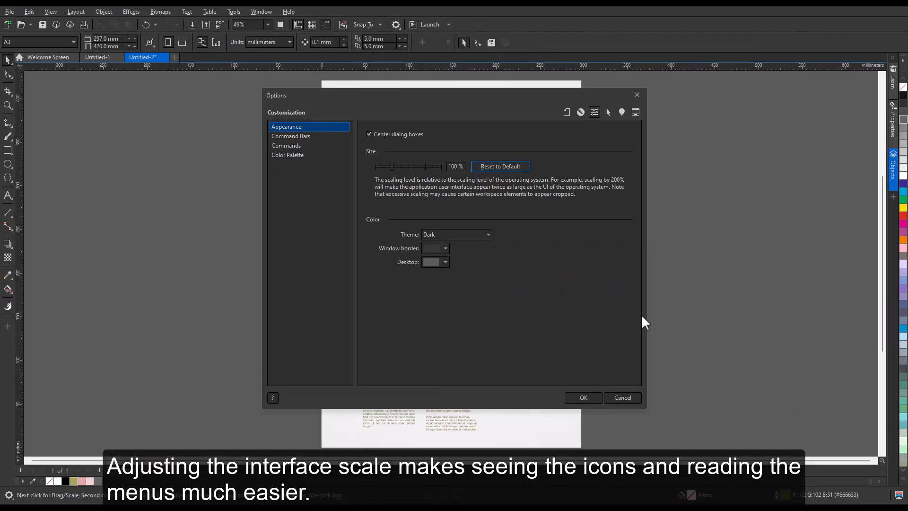
click(584, 397)
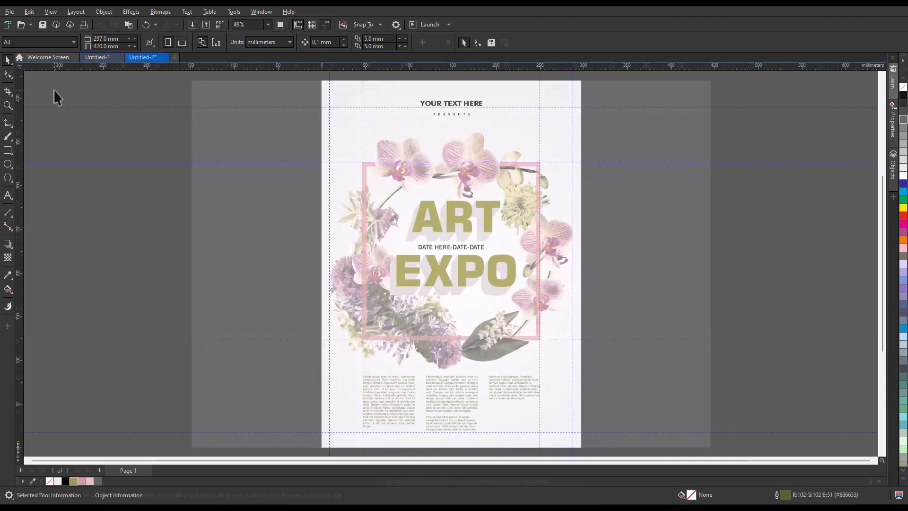
Step: Examine the View and Layout commands and the Shape tool group for assigned keyboard shortcuts
click(51, 12)
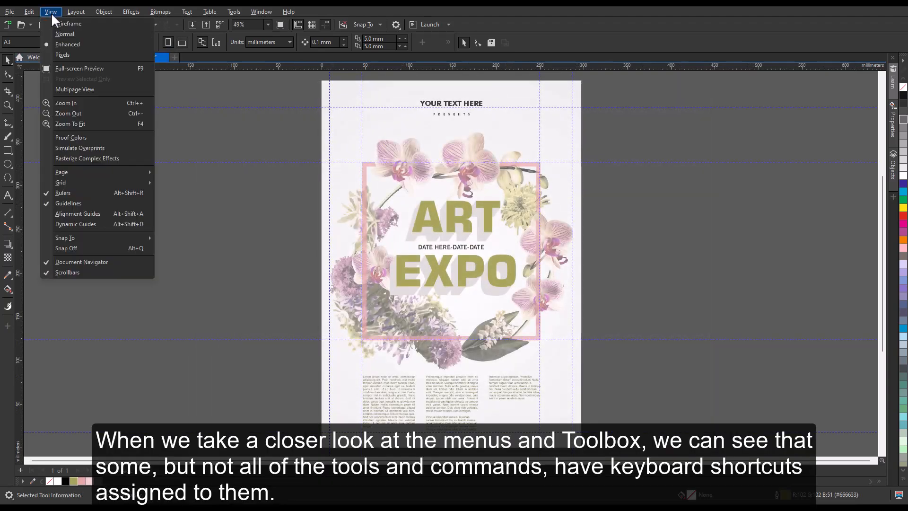
mouse_move(77, 12)
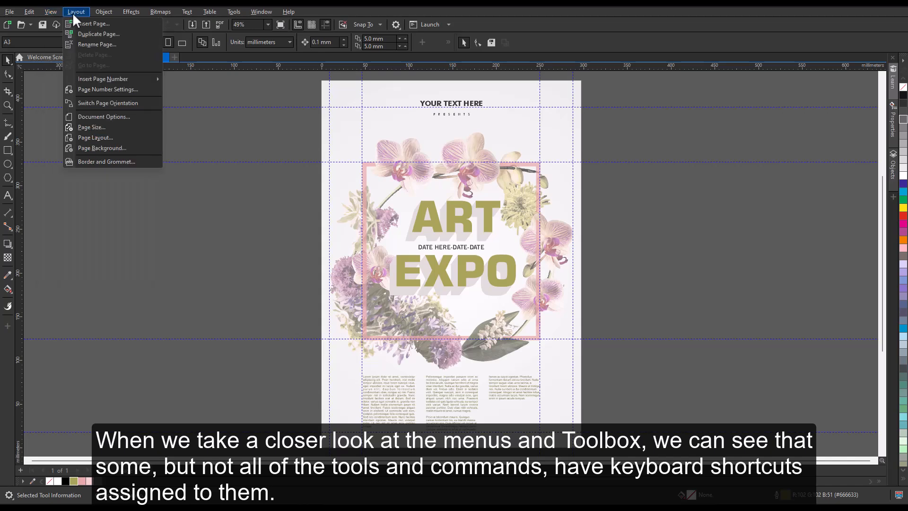
mouse_move(29, 10)
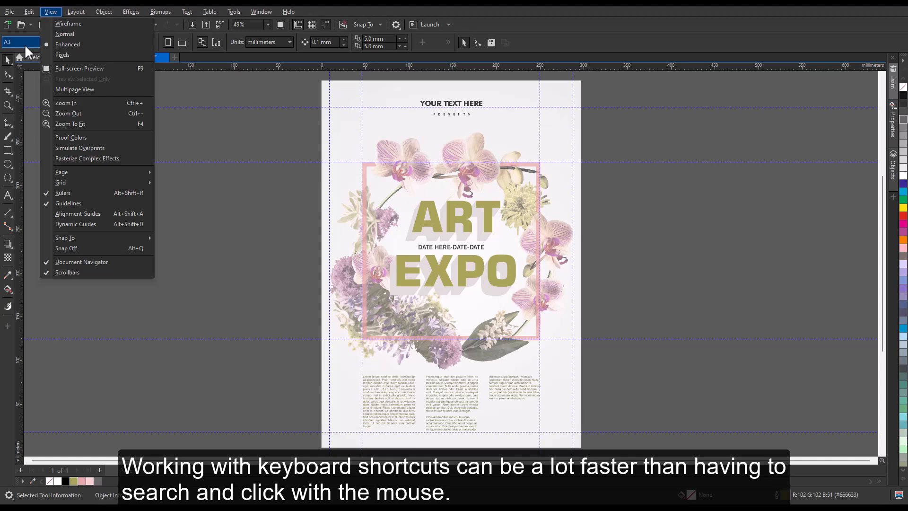
click(27, 78)
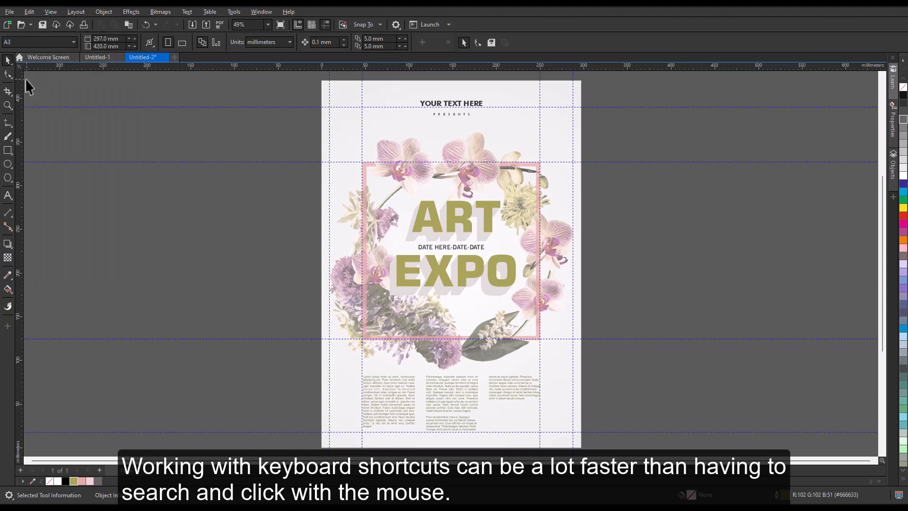
click(12, 78)
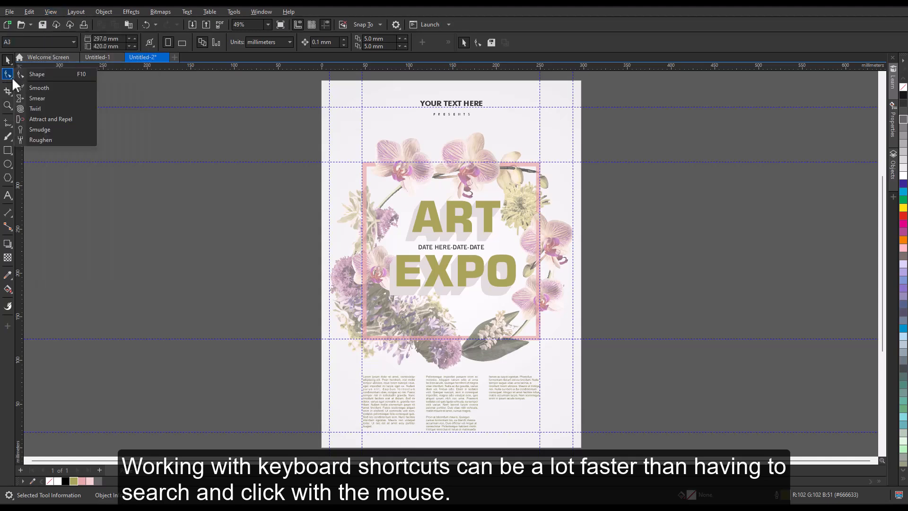
click(115, 84)
click(55, 13)
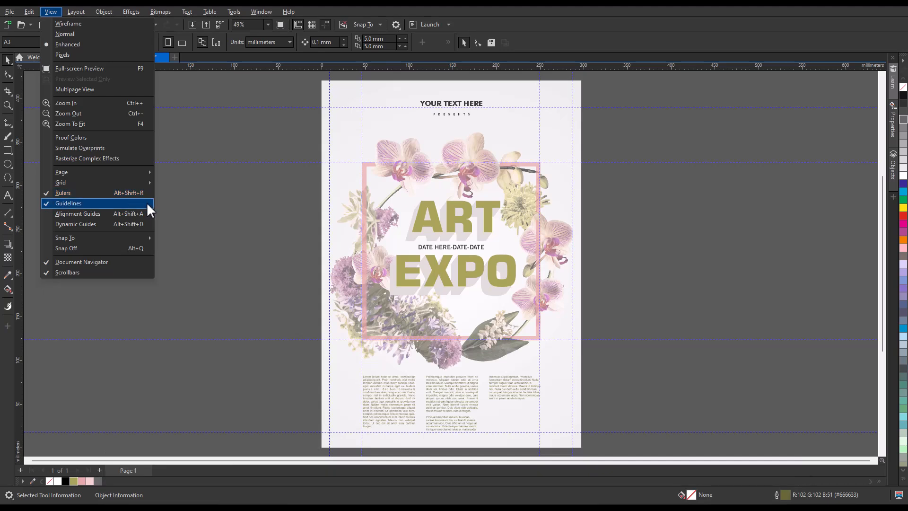
click(200, 200)
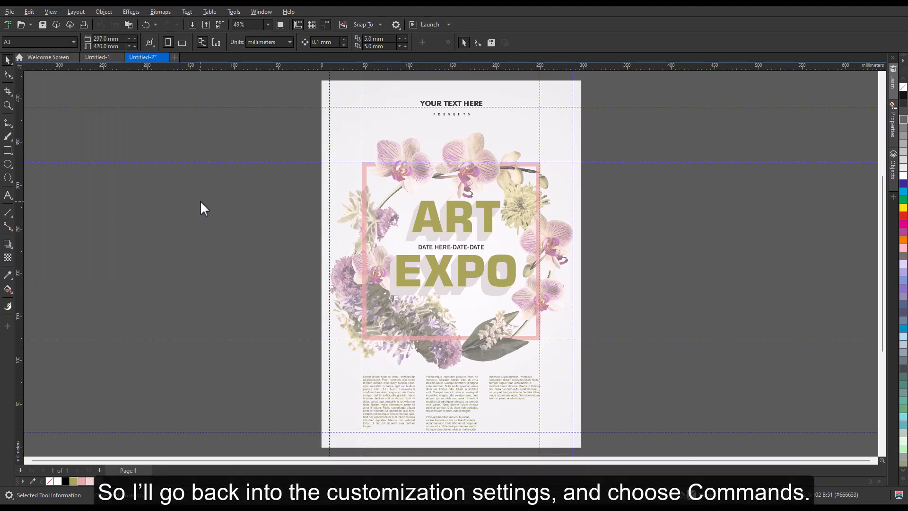
Step: In the Commands customization settings, show all items, search for "guidelin" and select the Guidelines command that shows or hides guidelines
click(233, 11)
mouse_move(250, 27)
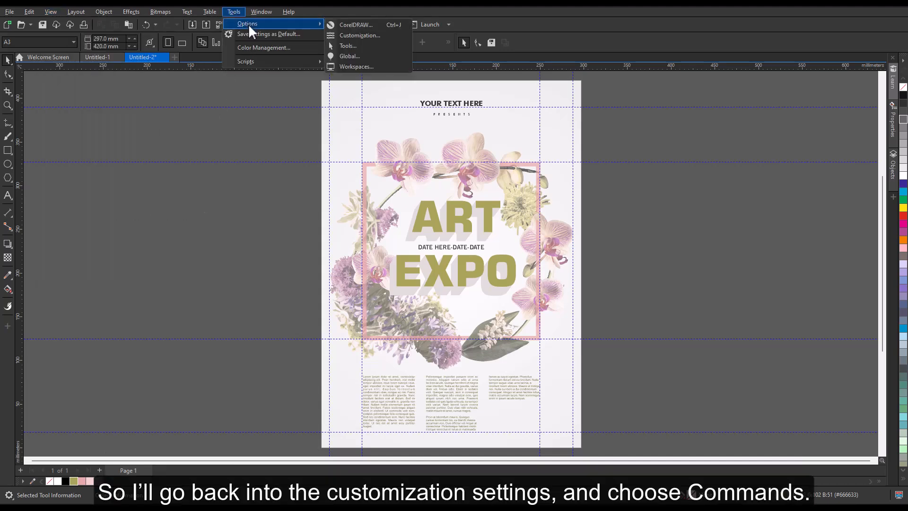
click(358, 35)
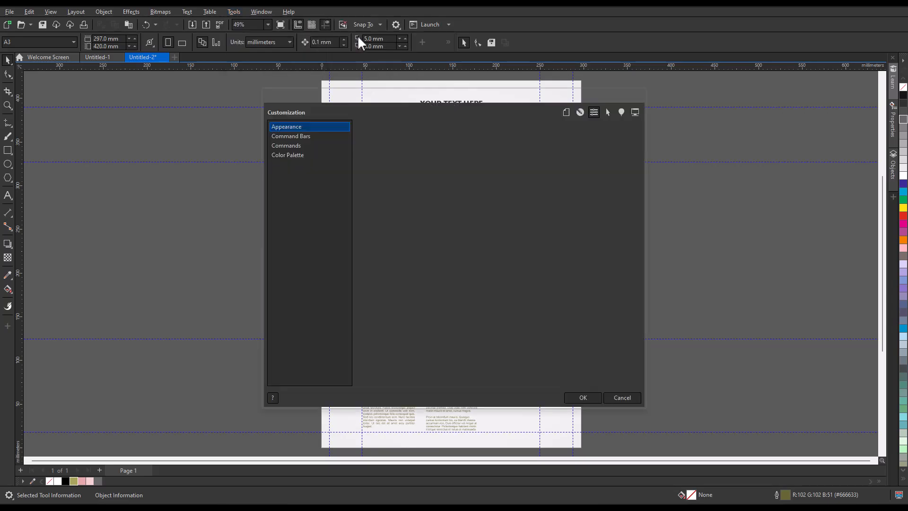
click(332, 147)
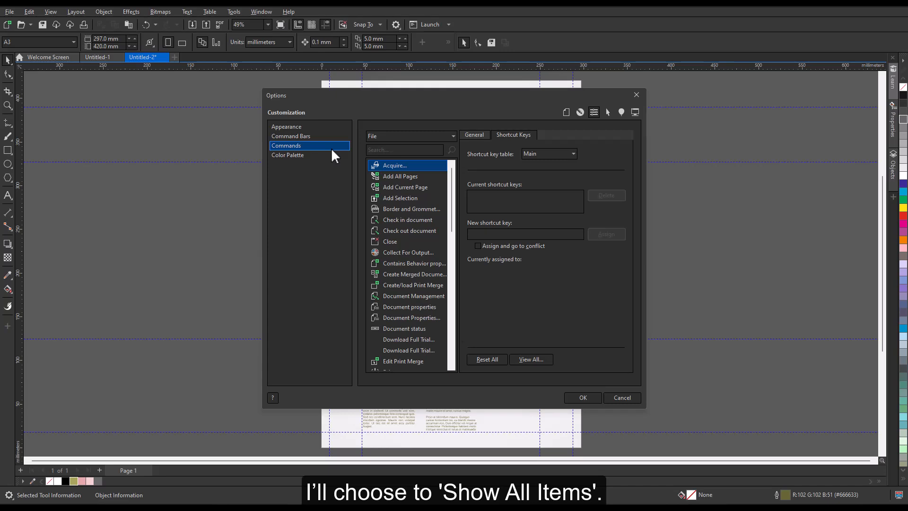
click(435, 137)
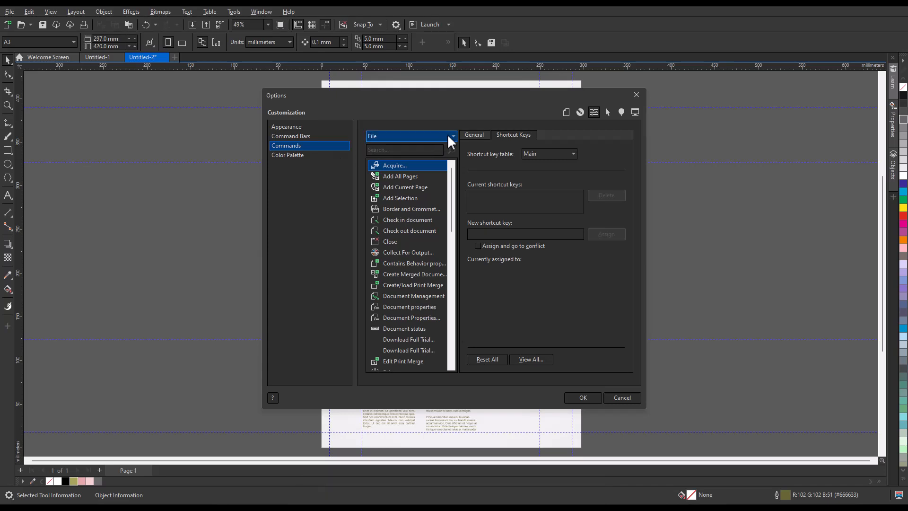
click(449, 135)
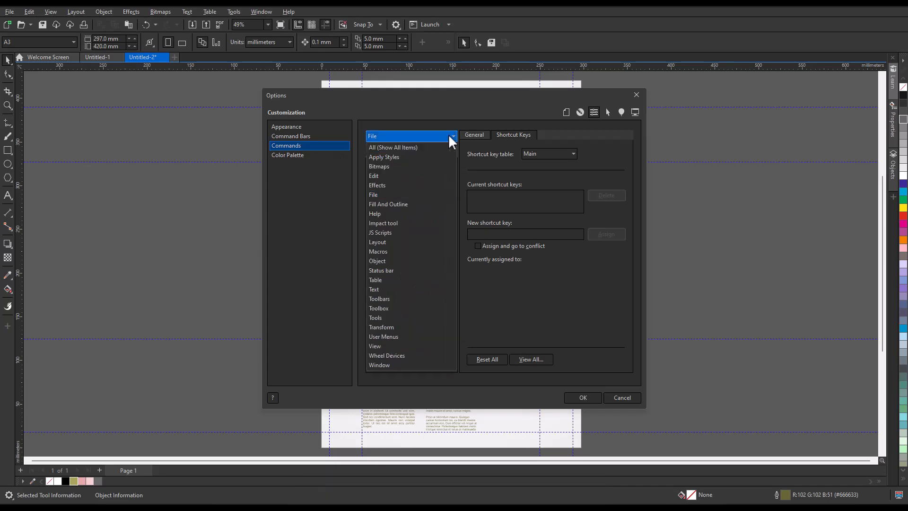
click(408, 146)
click(399, 150)
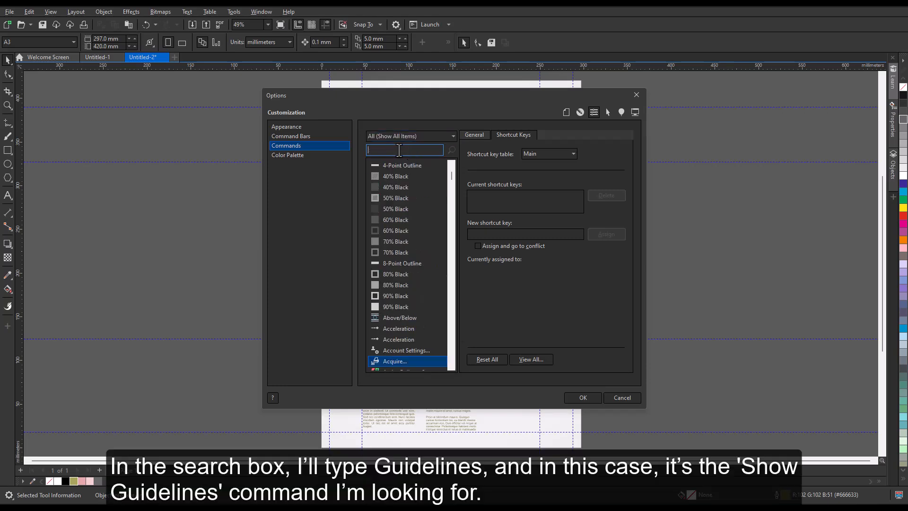
text(guidelin)
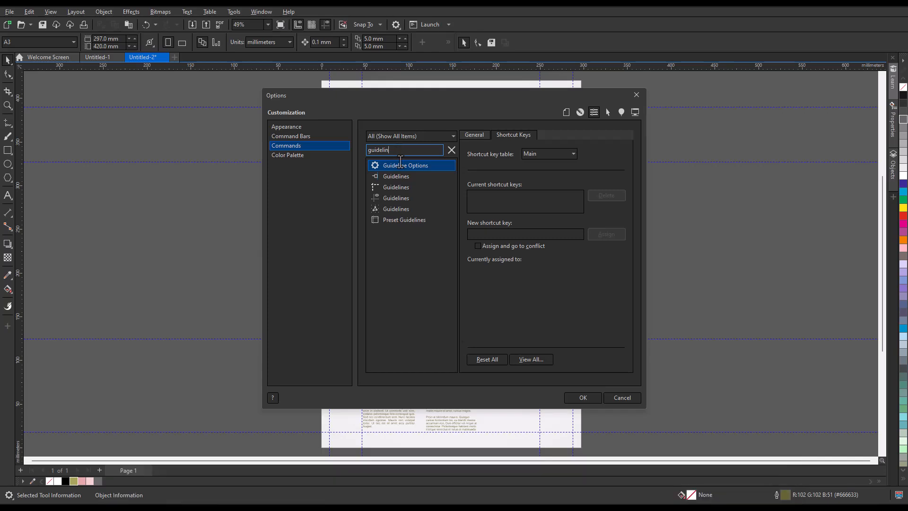
click(402, 199)
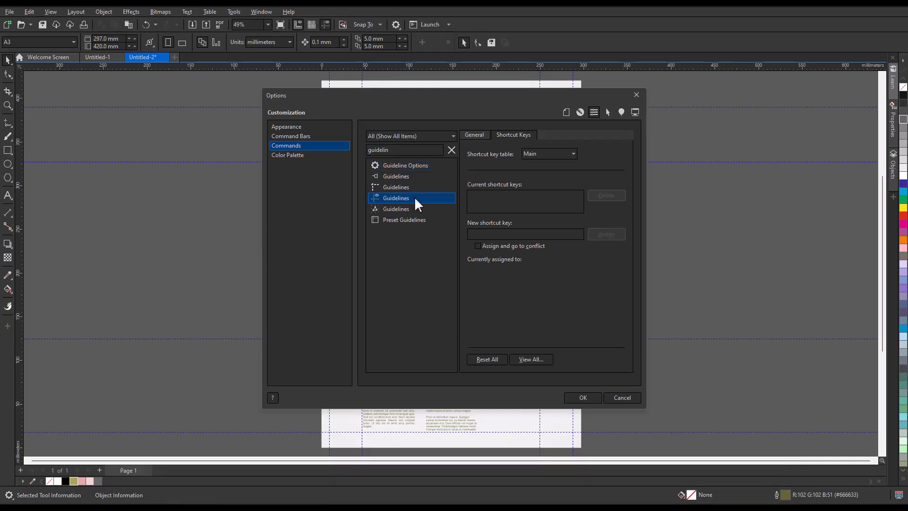
Step: Check the selected Guidelines command's description and assign Alt+G as its new shortcut key in the Main table
click(475, 137)
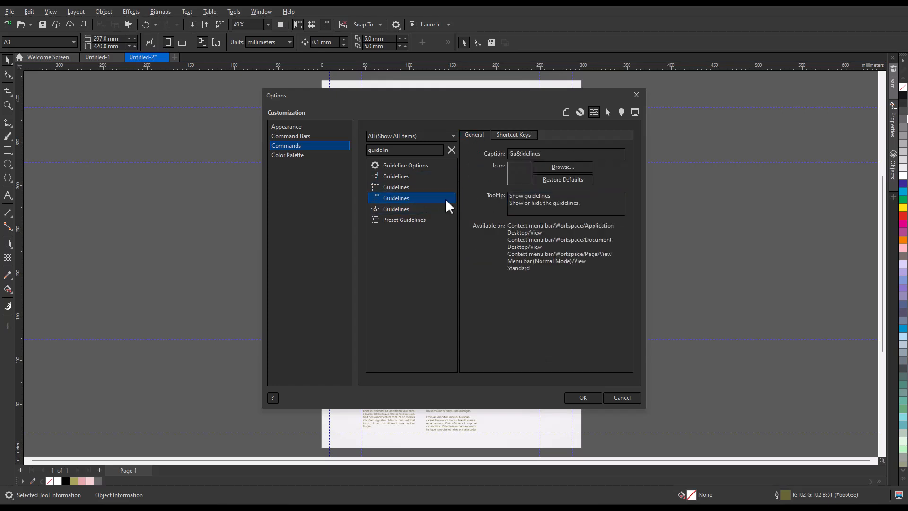
click(515, 135)
click(509, 234)
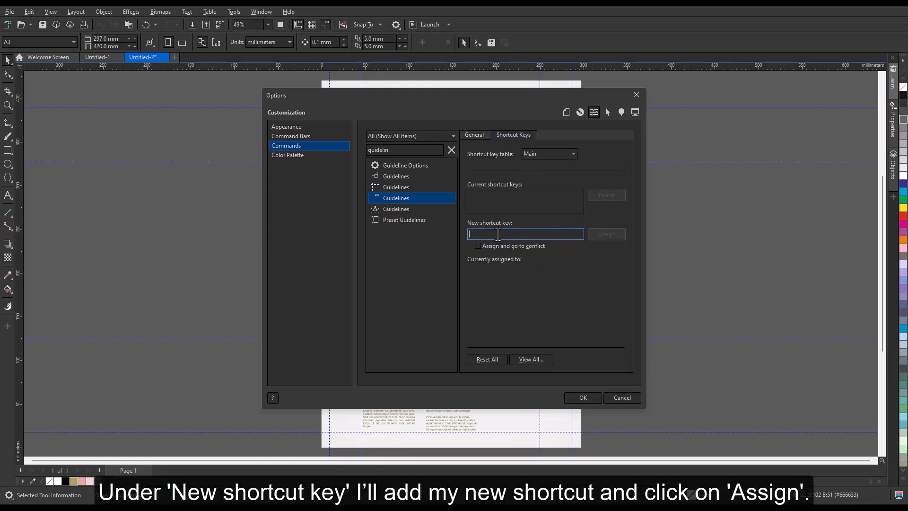
key(alt+g)
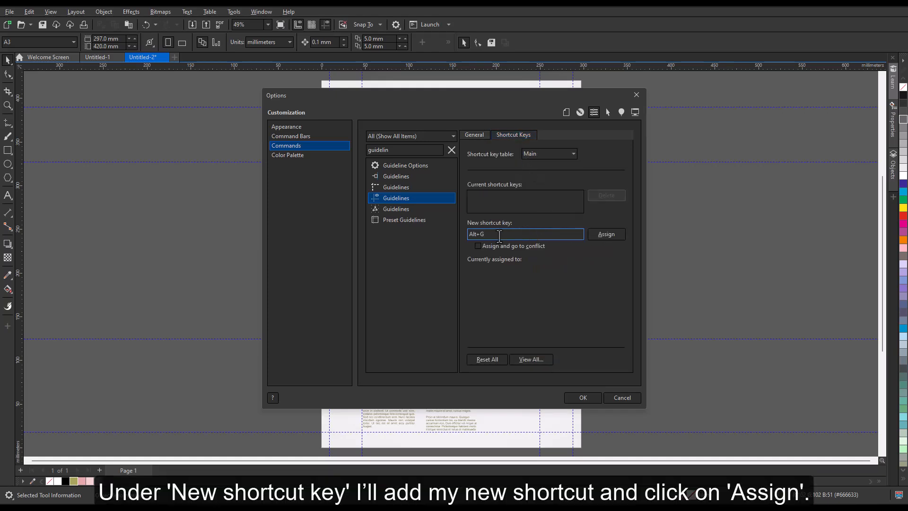
click(605, 232)
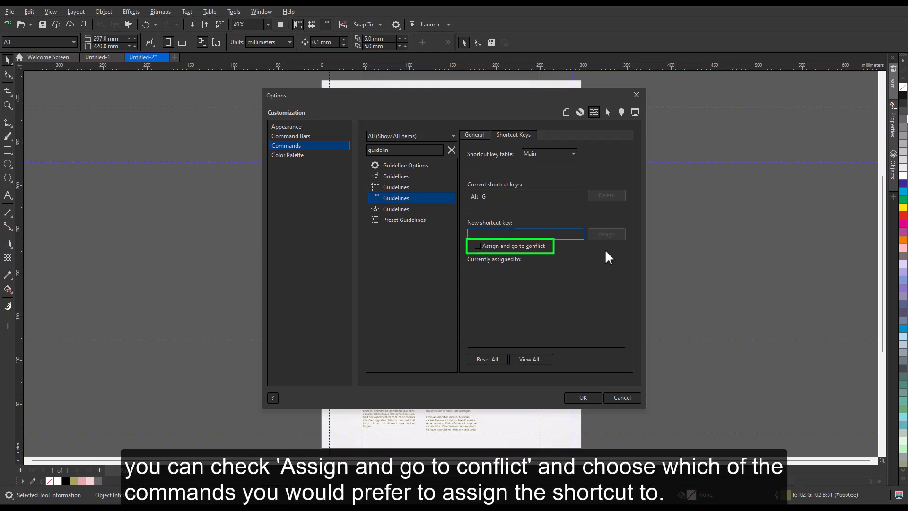
click(476, 246)
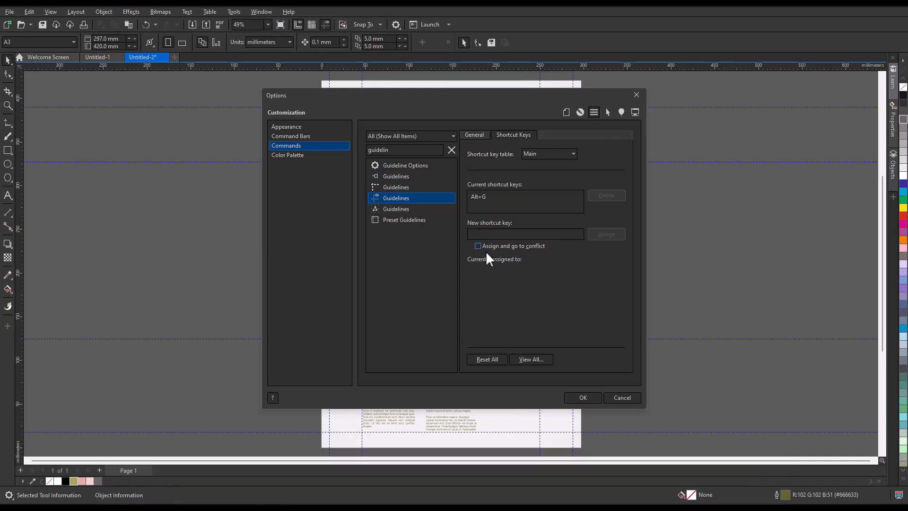
Step: Review the full list of commands and tools with assigned keyboard shortcuts, enlarging the list window, and close it
click(538, 359)
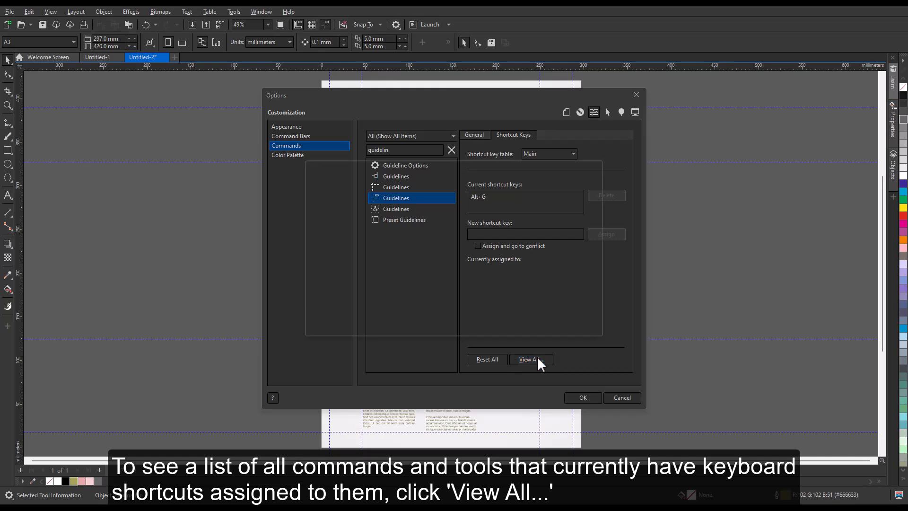
drag(602, 335, 806, 446)
scroll(484, 246, down, 10)
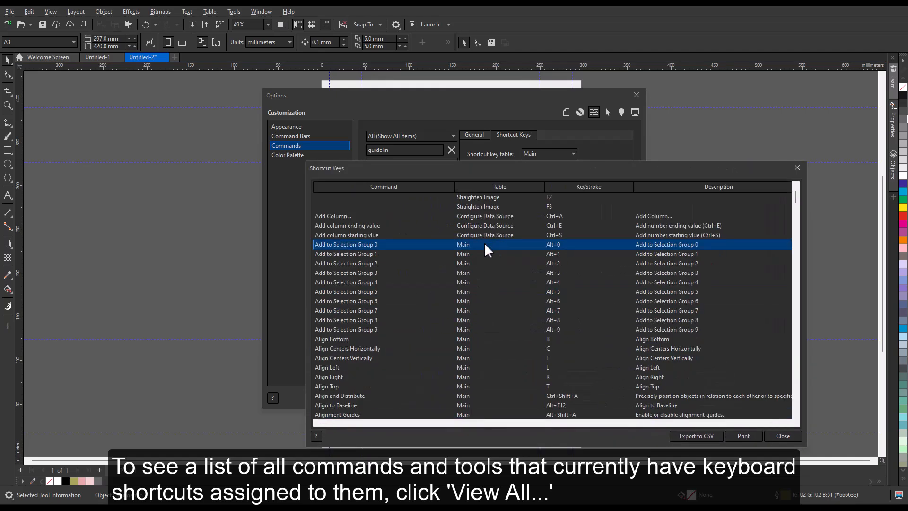
scroll(485, 248, down, 4)
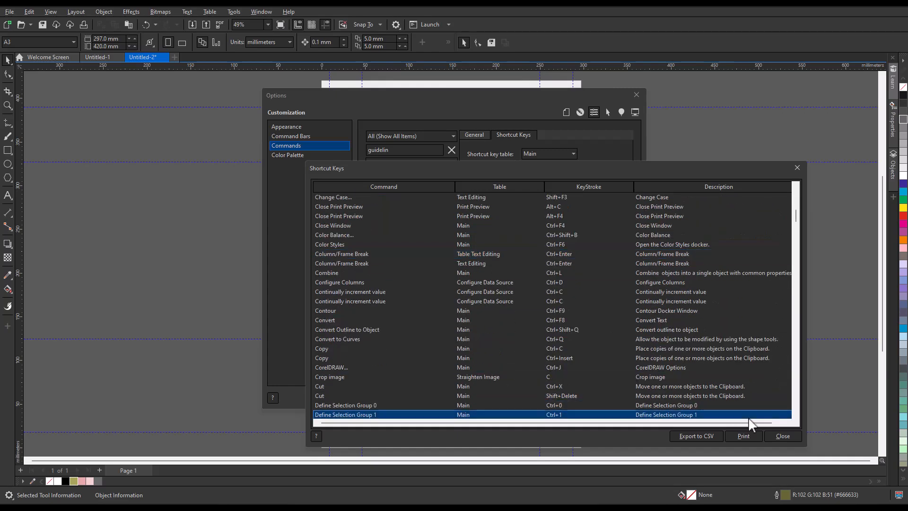
click(781, 434)
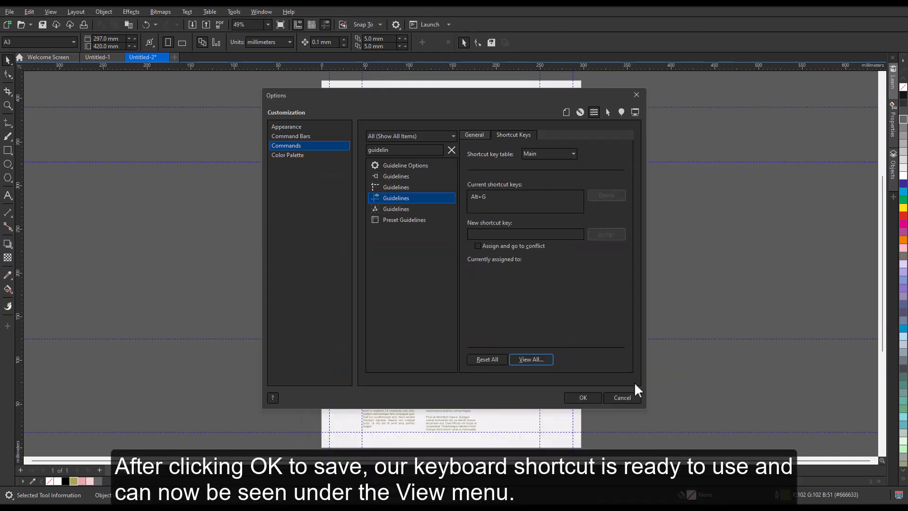
Step: Save the customization settings and check the Guidelines shortcut among the View commands
click(586, 396)
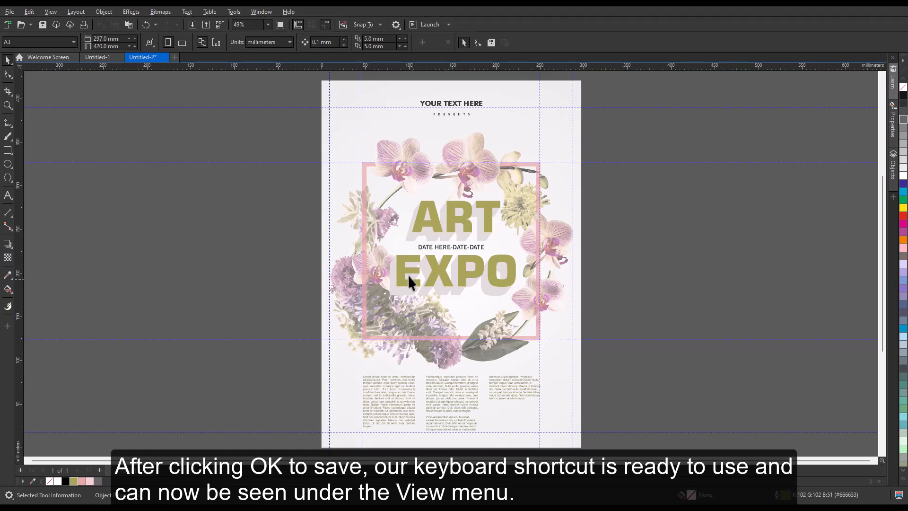
click(52, 10)
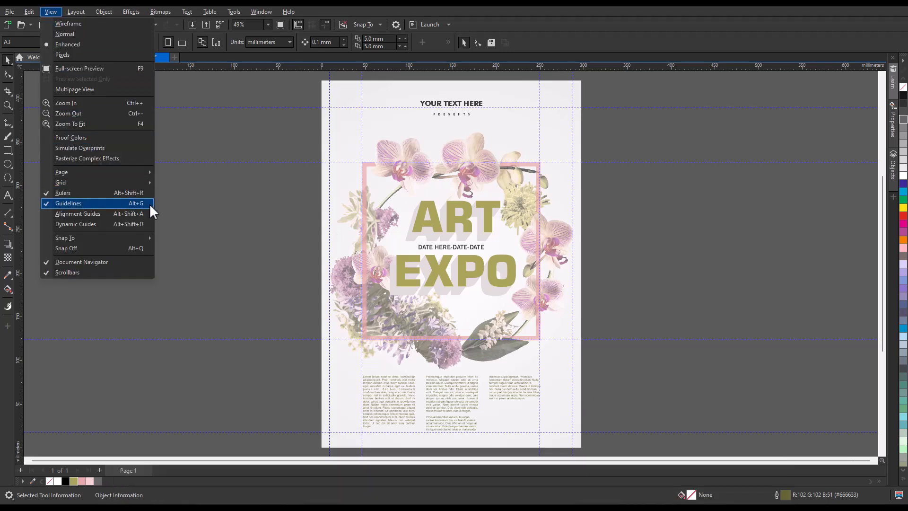
click(172, 212)
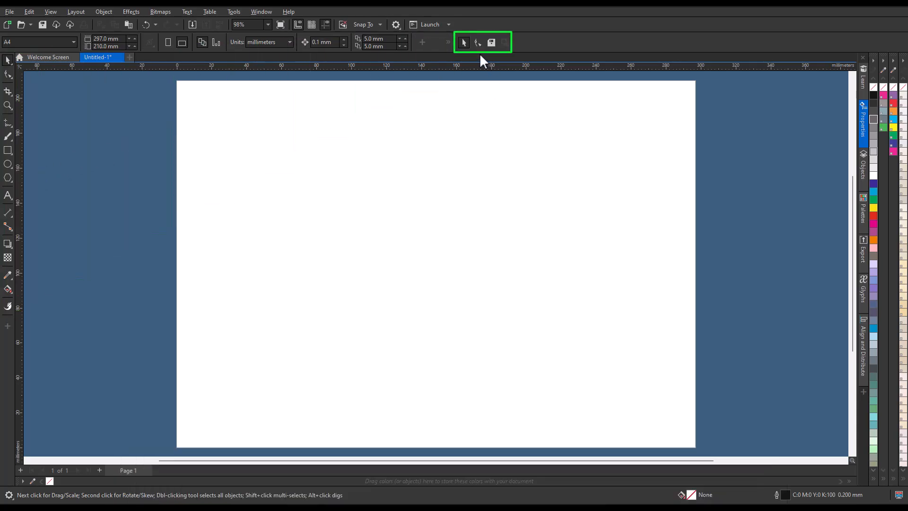
click(50, 11)
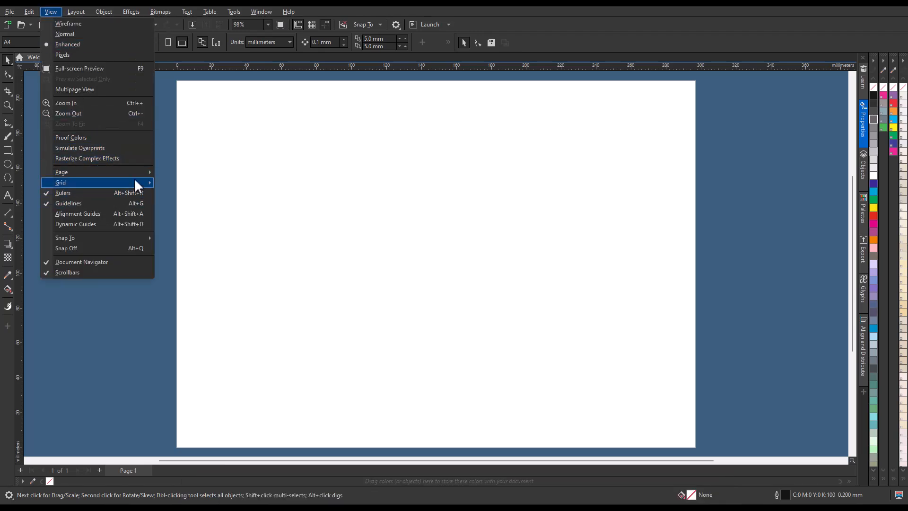
click(166, 150)
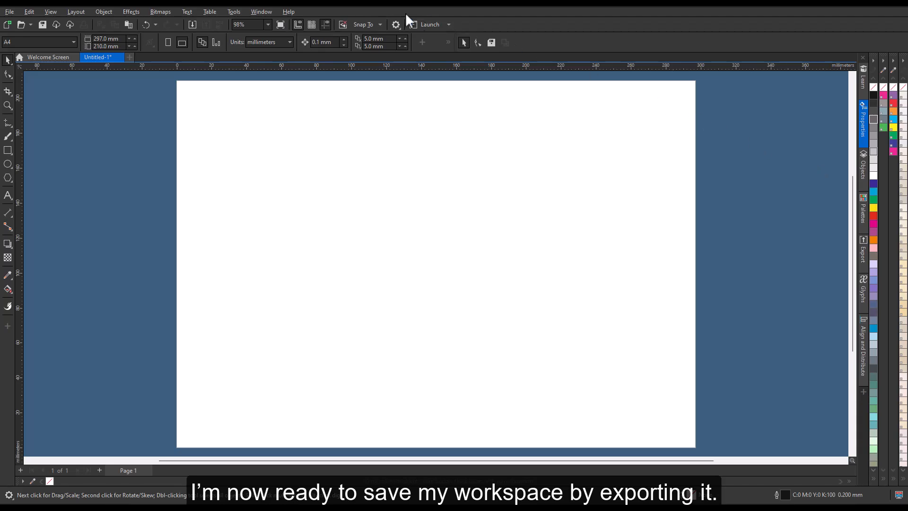
Step: Start a workspace export that includes all elements, after reviewing the individual Toolbars and Menus items
click(263, 12)
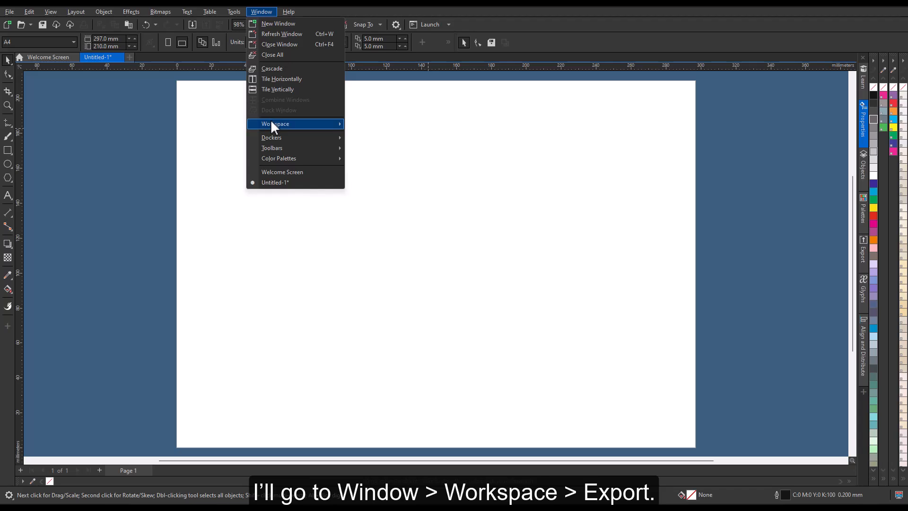
mouse_move(272, 123)
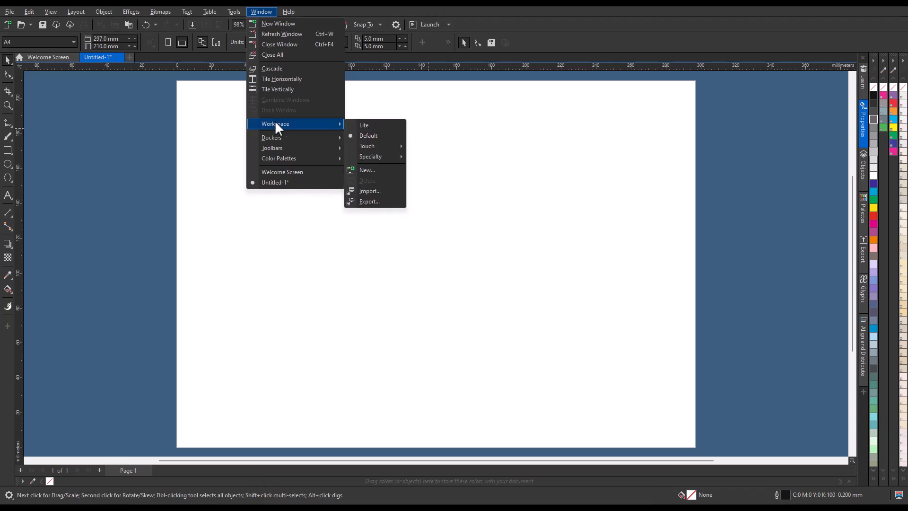
click(388, 201)
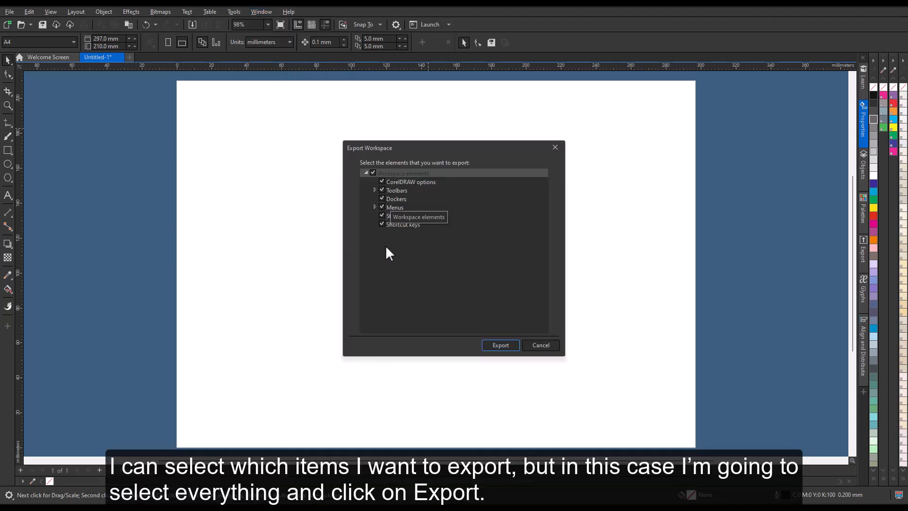
click(375, 191)
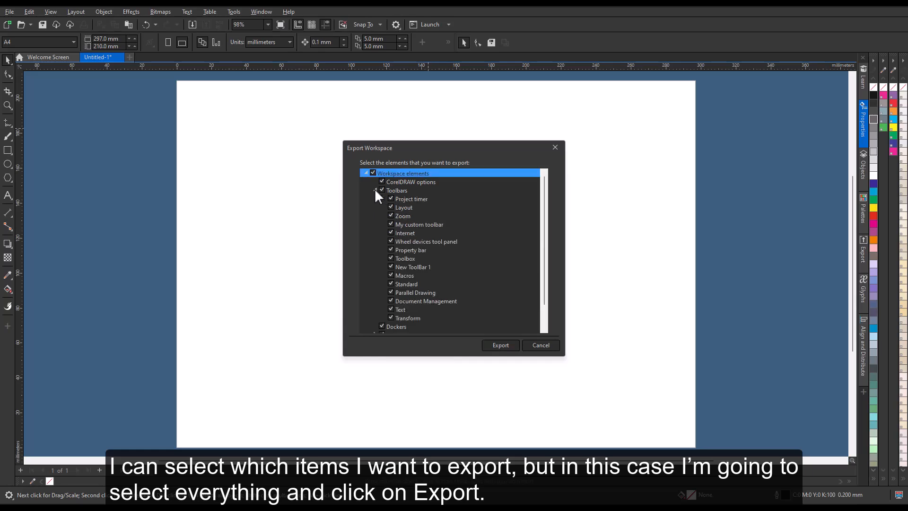
click(375, 191)
click(375, 207)
click(375, 207)
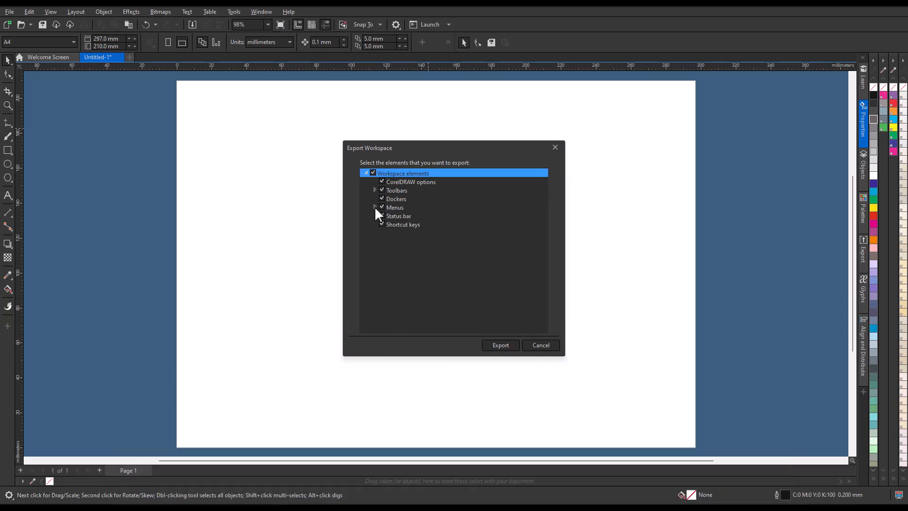
click(501, 345)
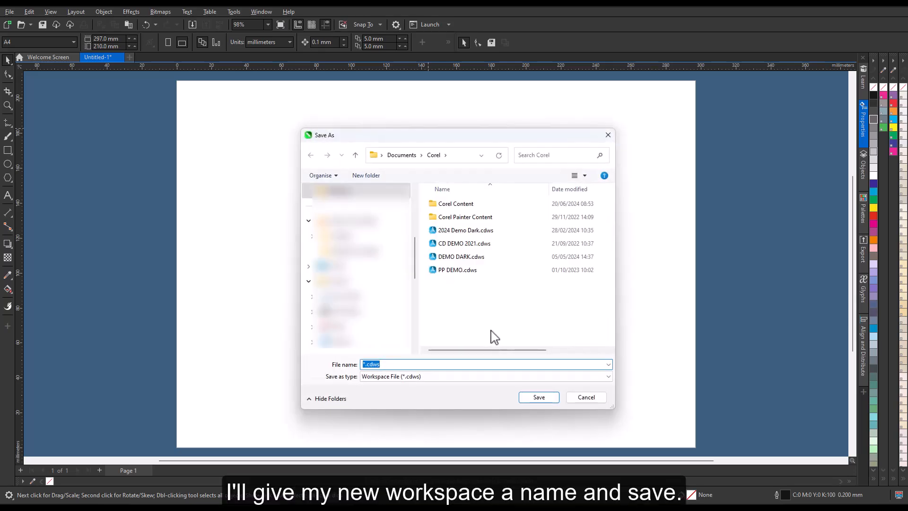
Step: Name the exported workspace file Custom Workspace.cdws and save it in the Corel documents folder
click(365, 364)
drag(364, 364, 355, 363)
text(Custom Workspace)
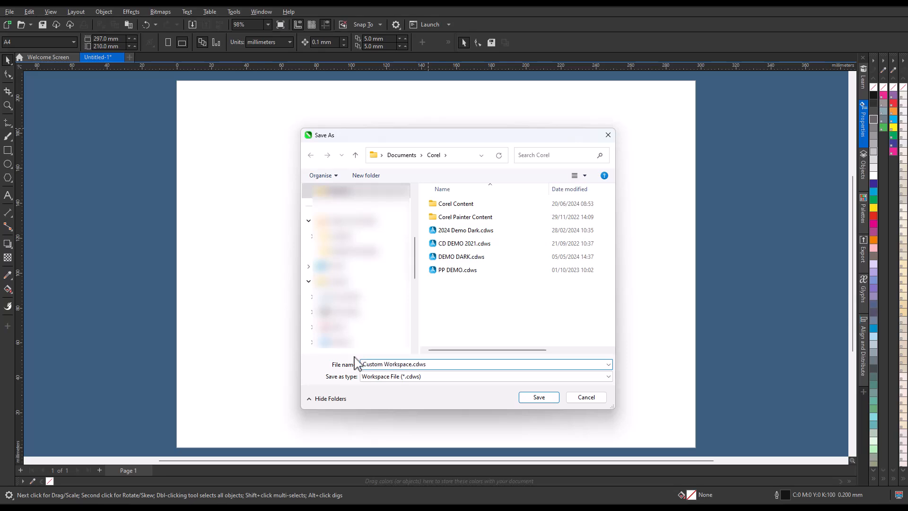
click(539, 397)
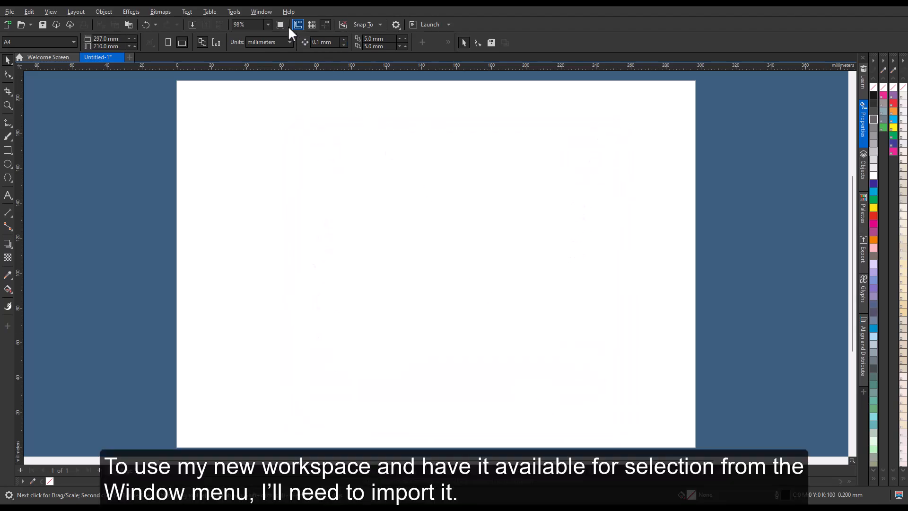
Step: Start a workspace import and open the file Custom Workspace.cdws from the Corel documents folder
click(257, 12)
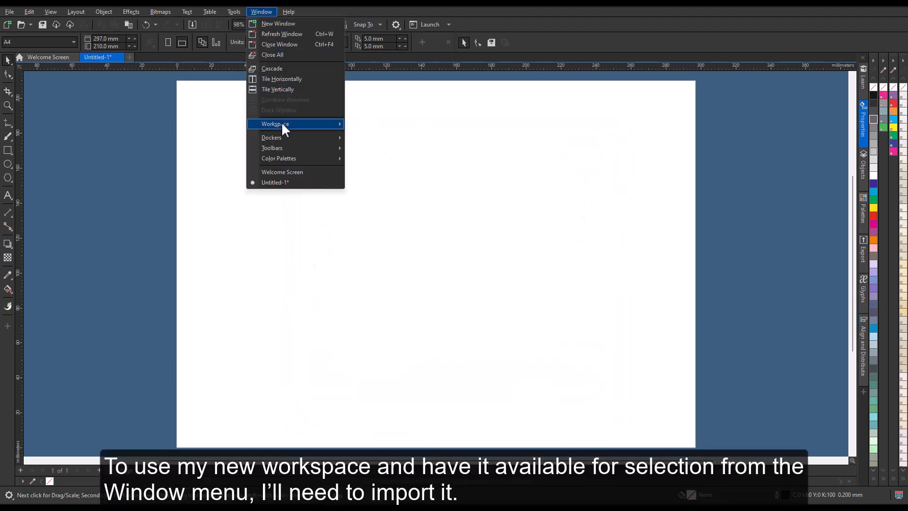
mouse_move(282, 124)
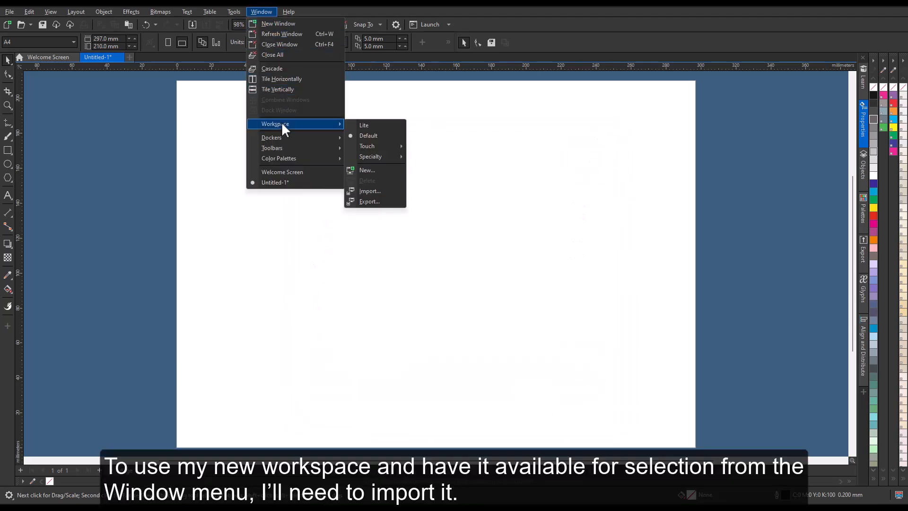
click(378, 192)
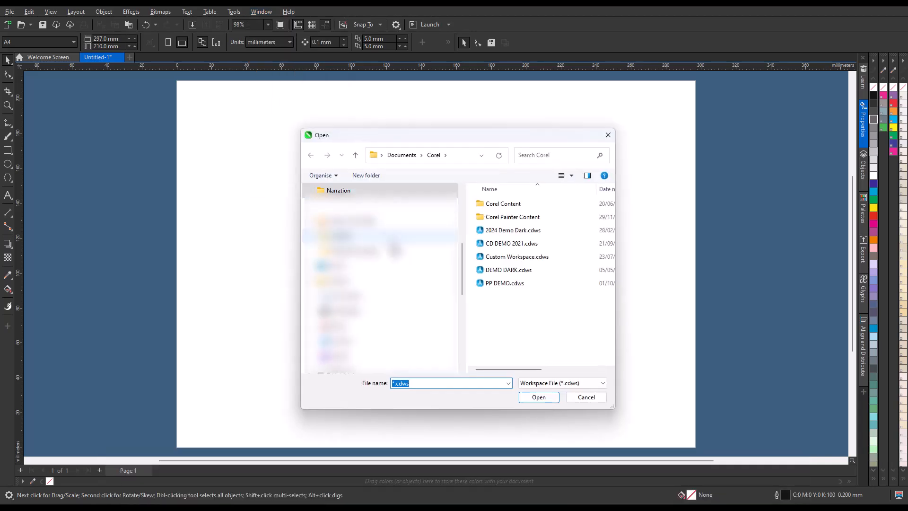
click(551, 257)
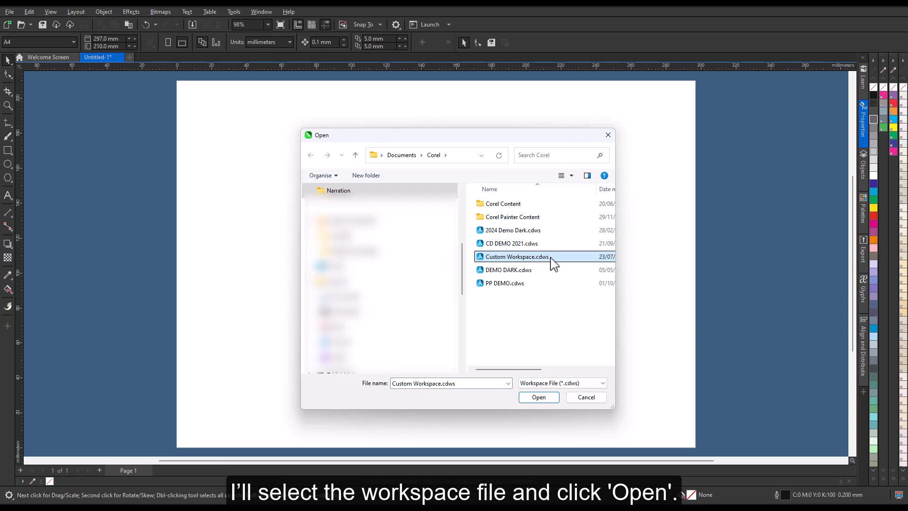
click(542, 400)
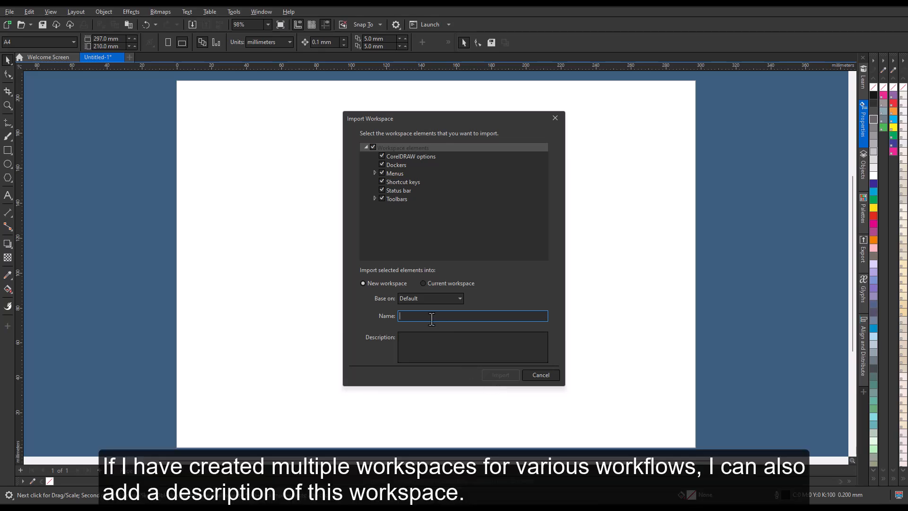
Step: Name the new workspace Custom Workspace, based on Default, and import all of its elements
text(Custom)
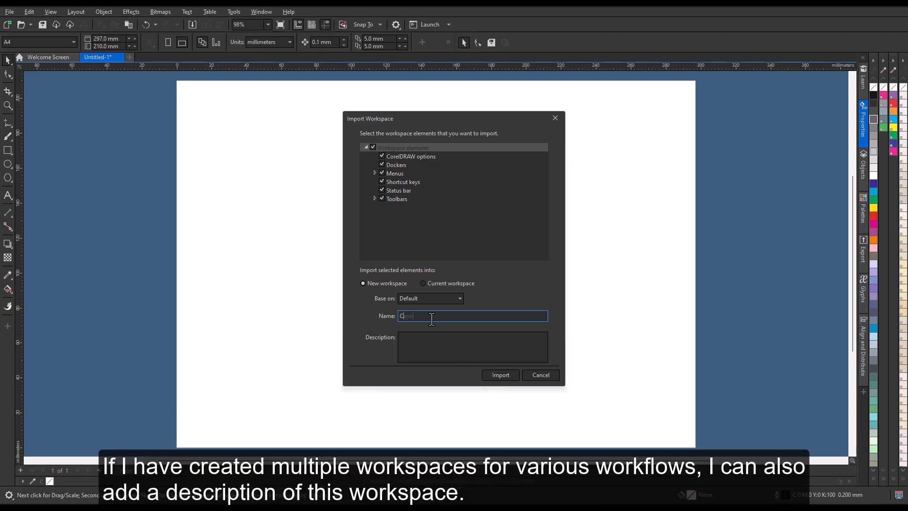
text( Workspace)
click(436, 334)
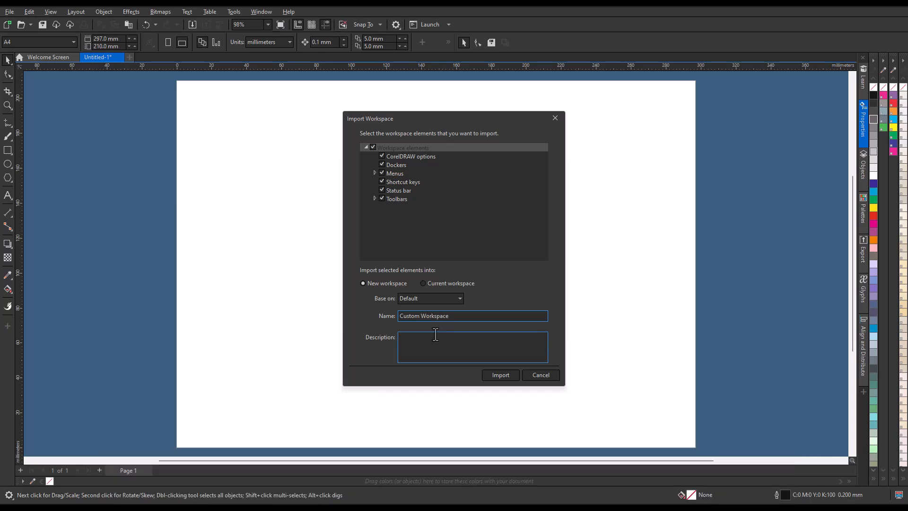
click(507, 374)
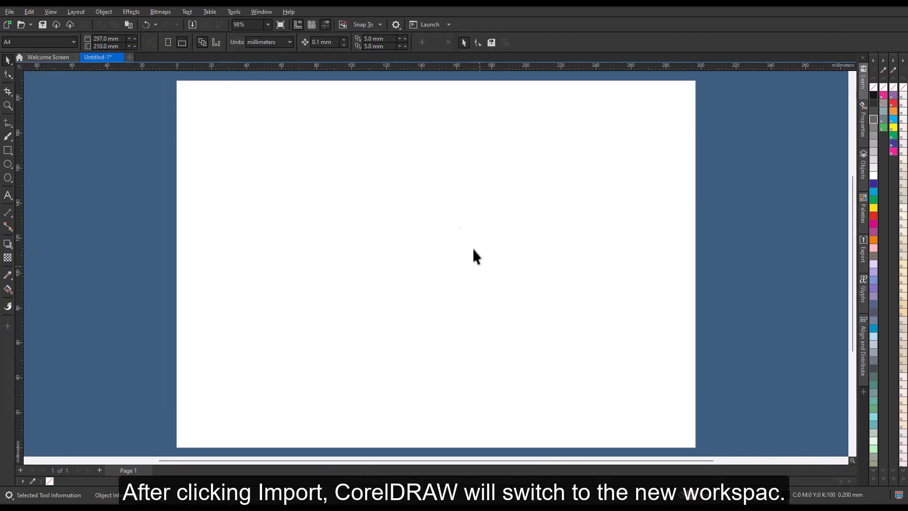
Step: Check the list of available workspaces for the imported one in the Other category
click(262, 10)
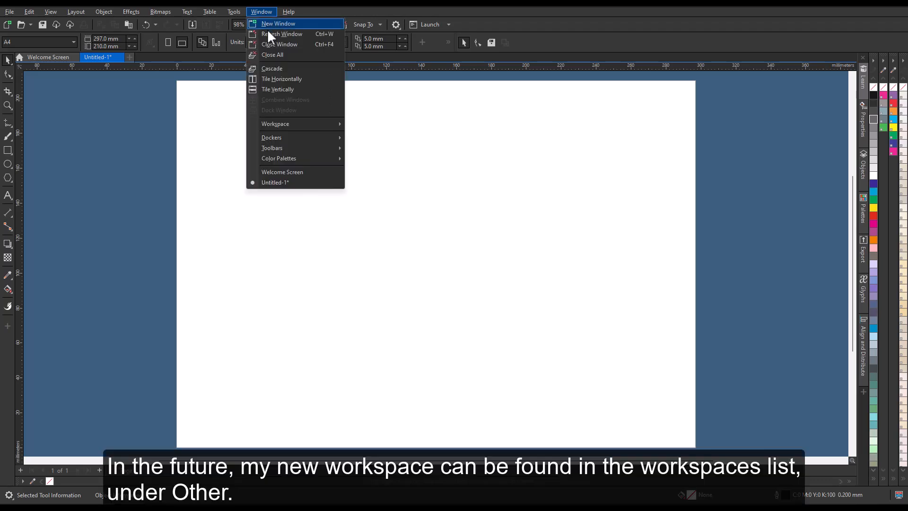
mouse_move(276, 123)
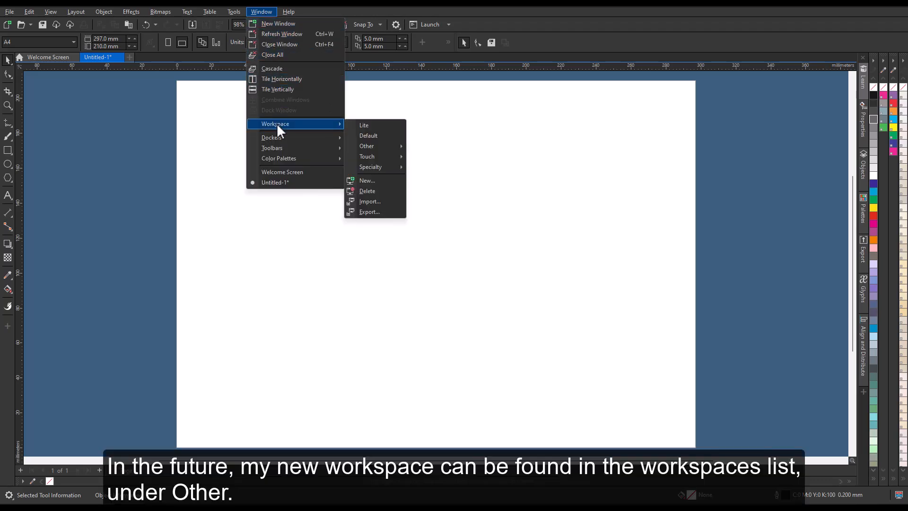
mouse_move(398, 146)
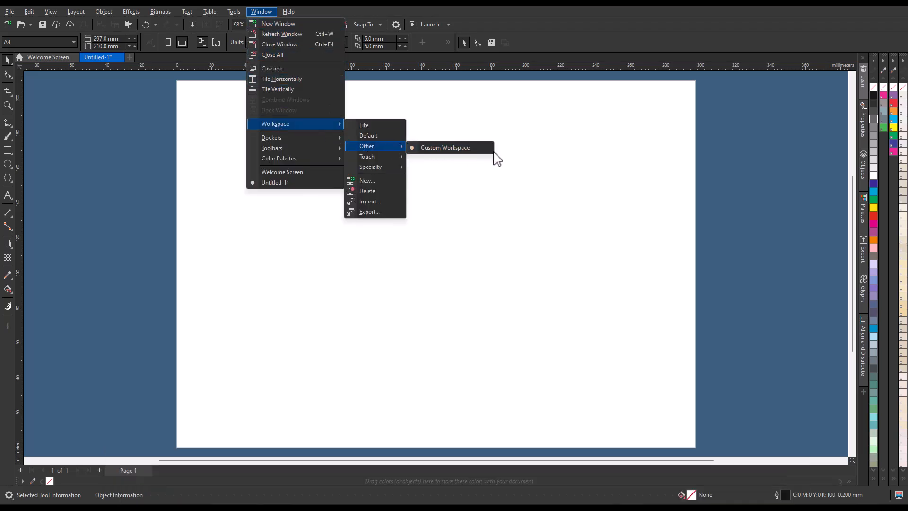